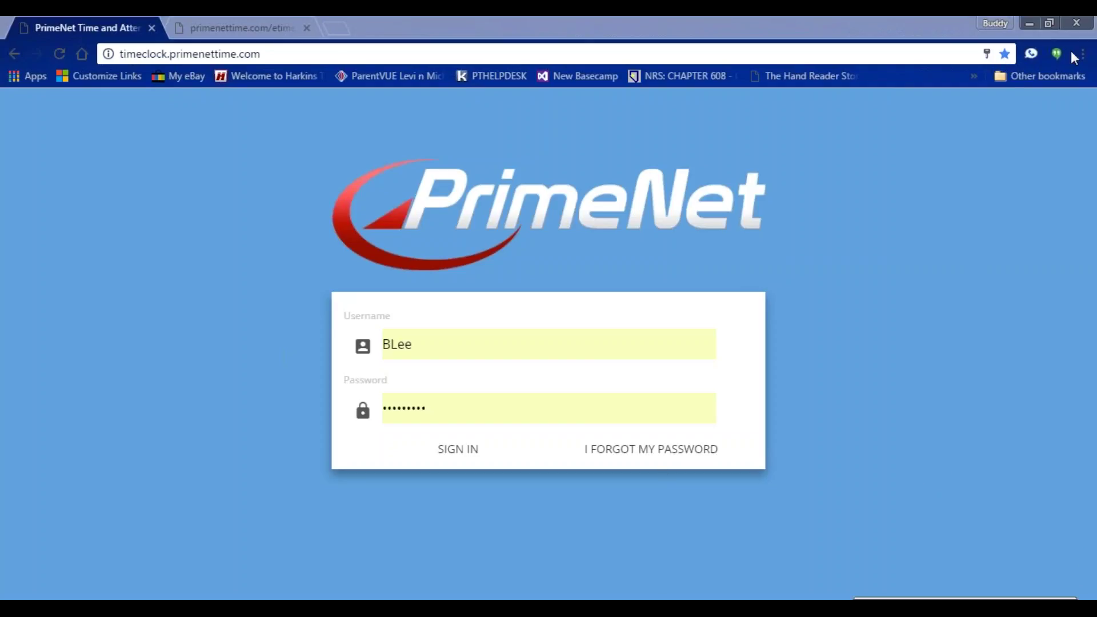
Sign in with the prefilled credentials and go to the dashboard's Status Board.
click(458, 450)
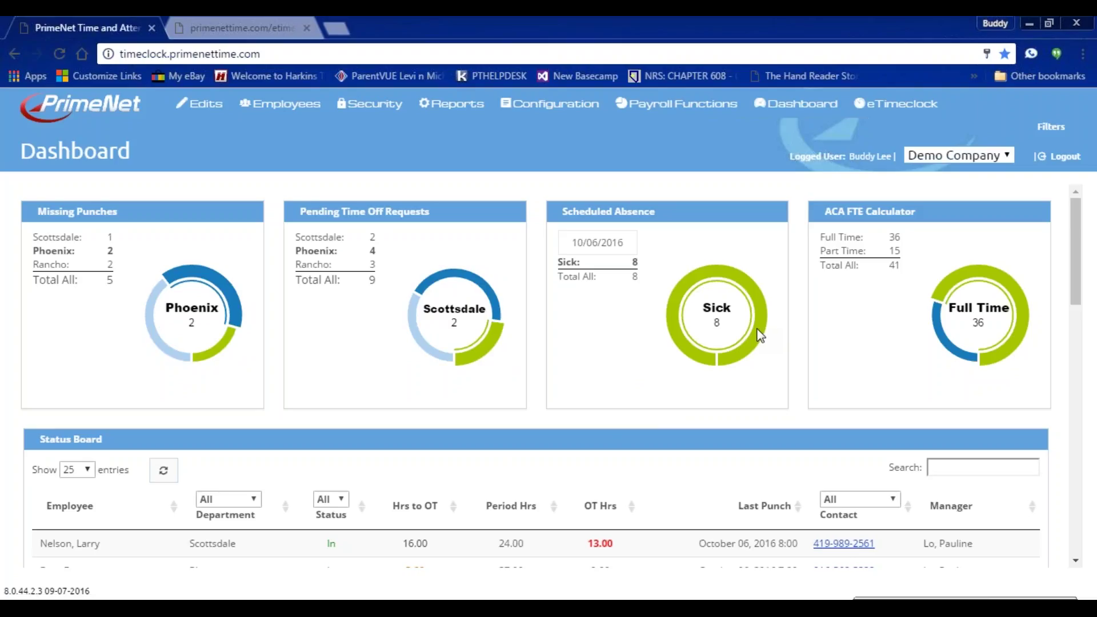
scroll(609, 378, down, 3)
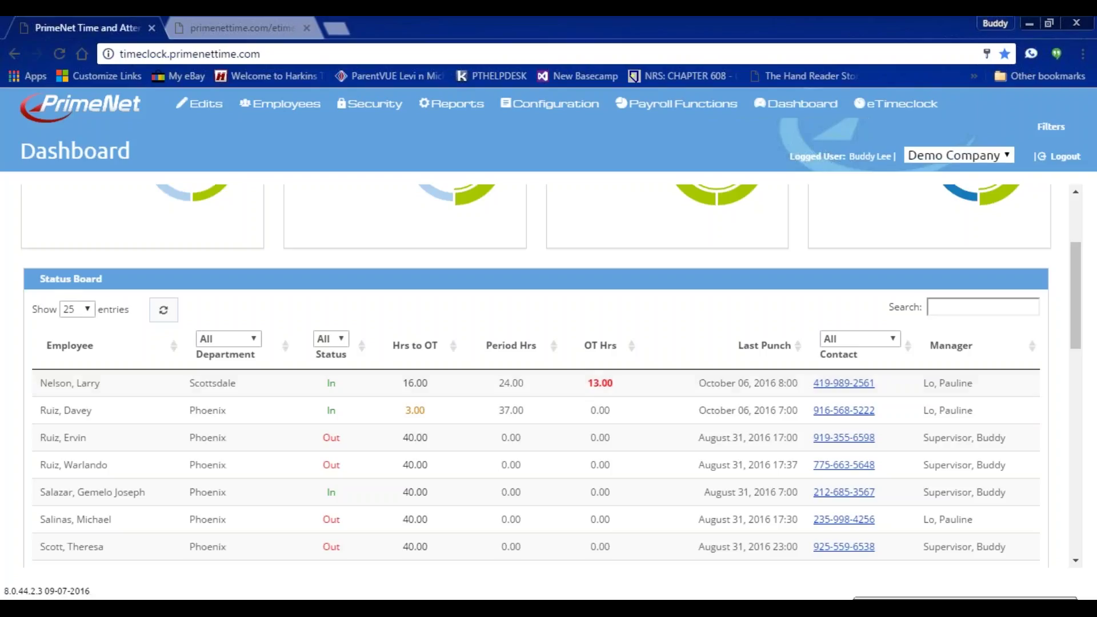
Sort the Status Board by Status in ascending and in descending order, looking through the employee list each time.
click(333, 361)
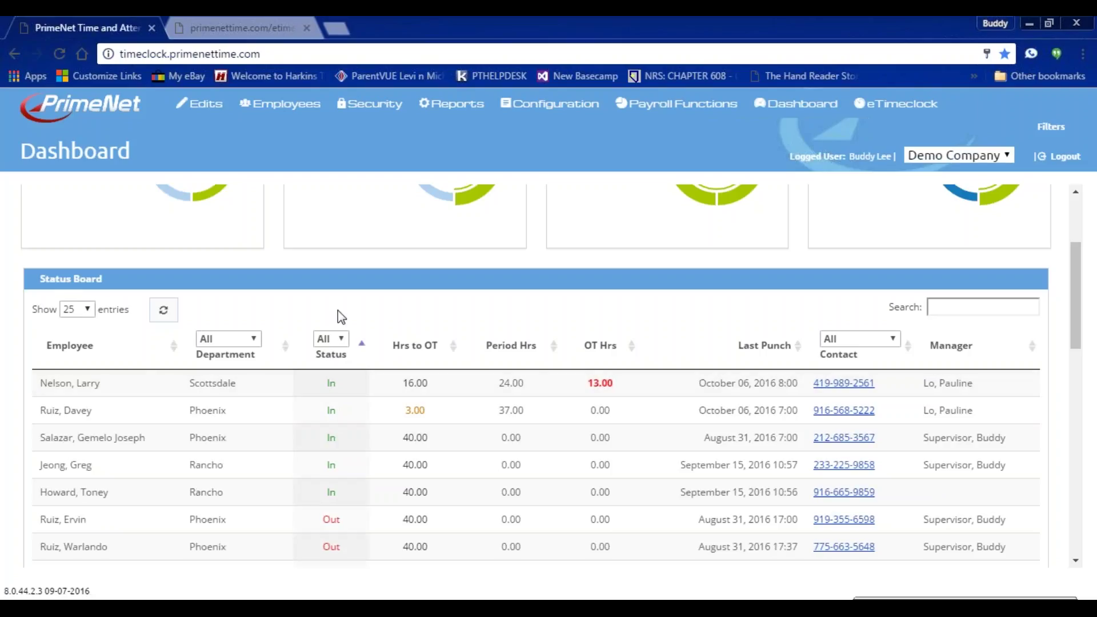
scroll(338, 465, down, 5)
scroll(294, 507, up, 8)
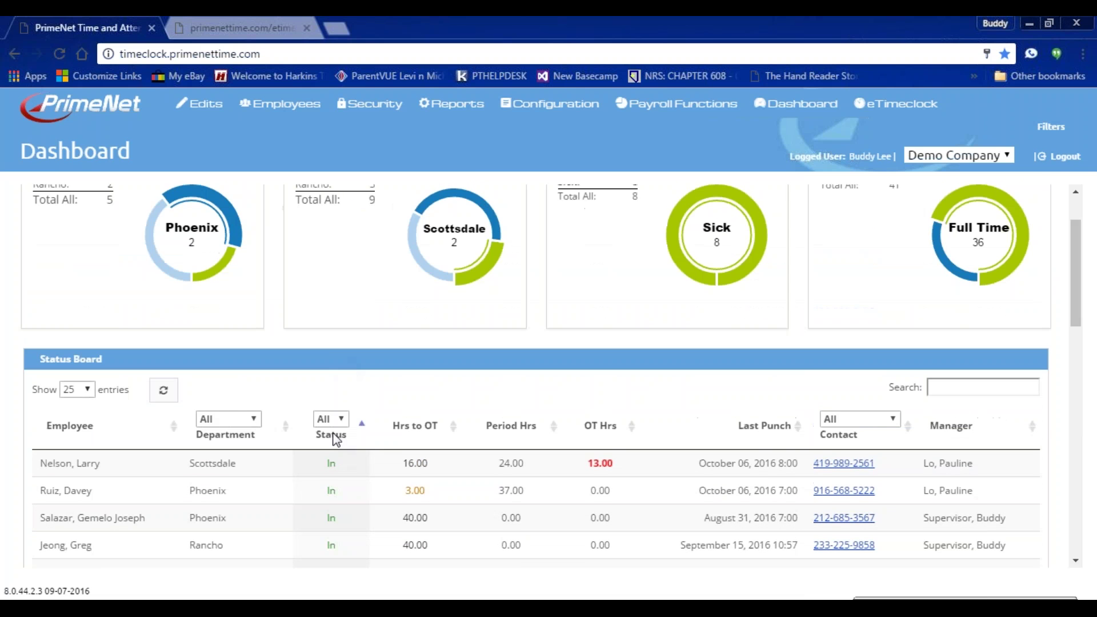
click(337, 446)
scroll(362, 492, down, 4)
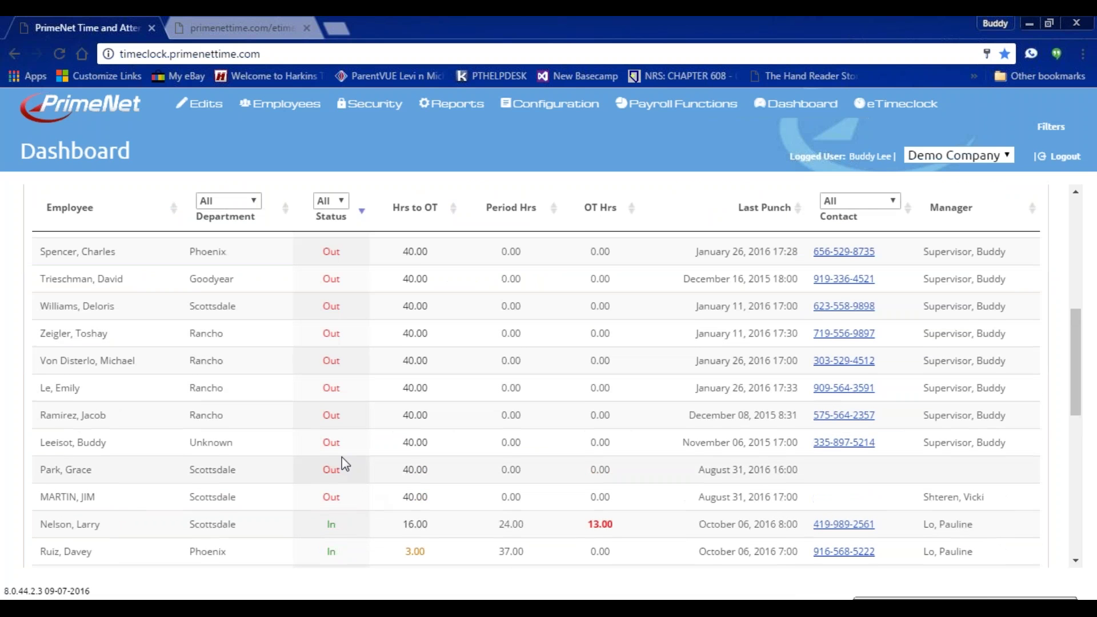
scroll(342, 457, up, 5)
scroll(372, 432, down, 3)
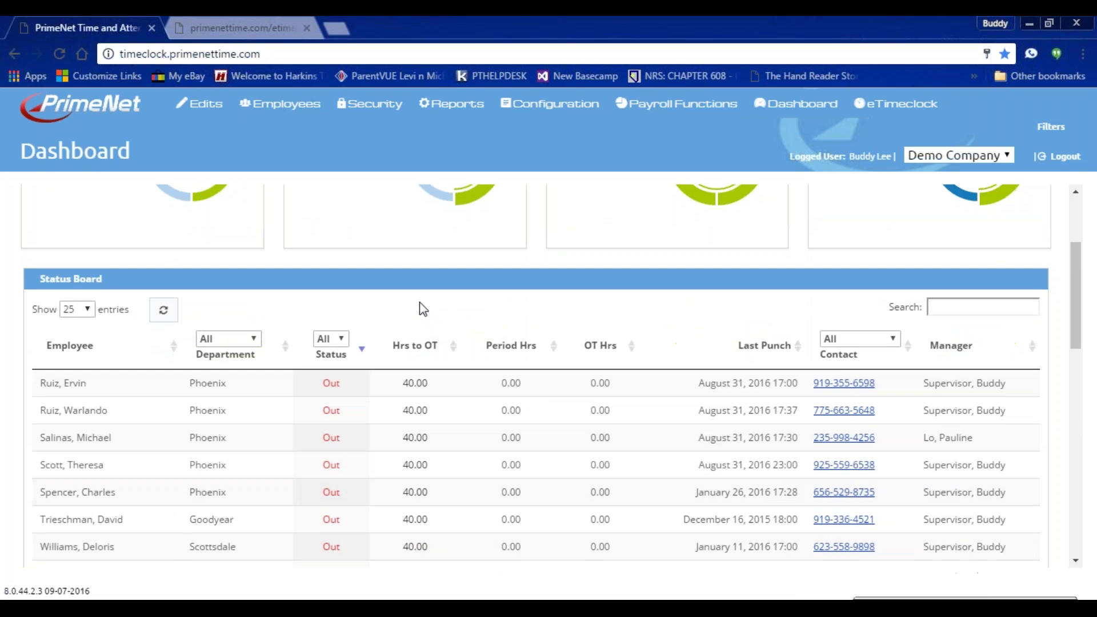
Sort the Status Board by Hrs to OT in ascending order and review the Scheduled v. Actual Hours chart.
click(418, 351)
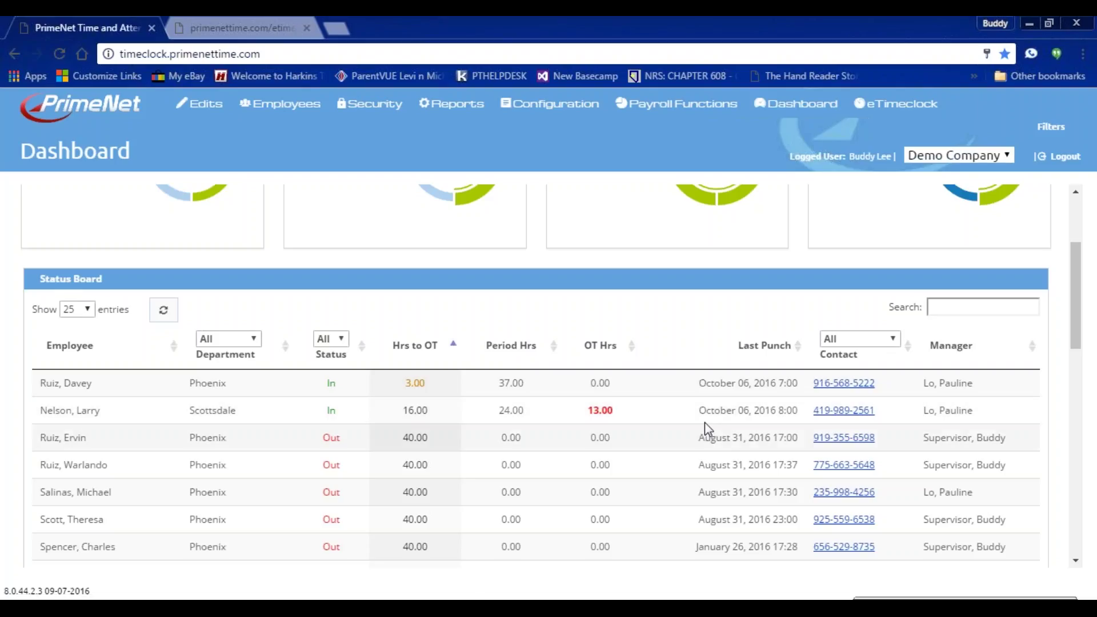
scroll(622, 428, down, 1)
scroll(621, 428, down, 10)
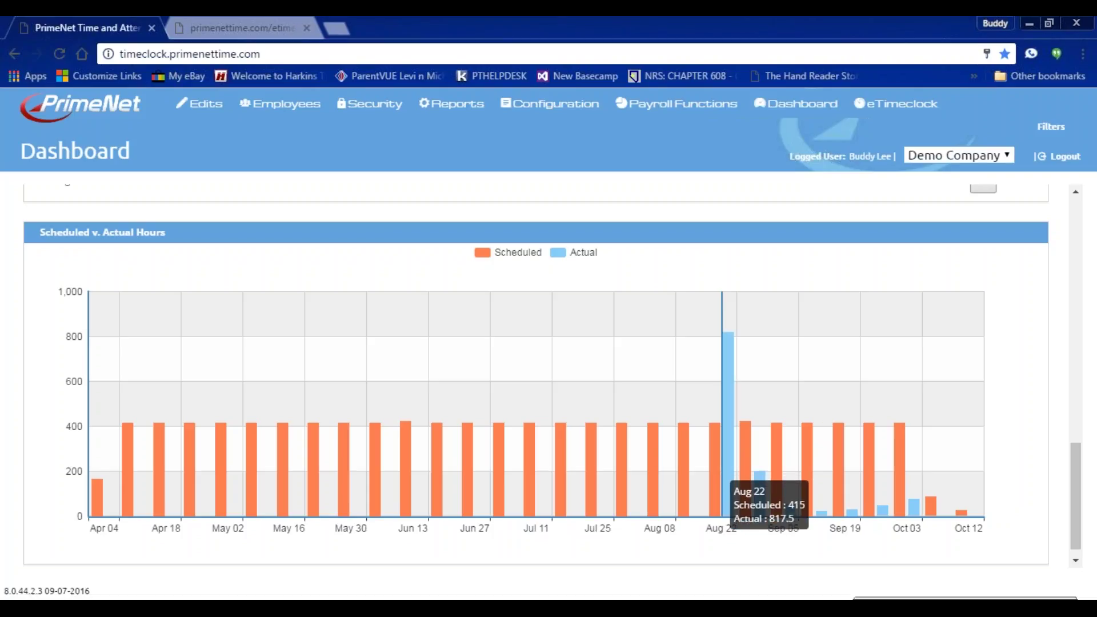
scroll(720, 454, up, 12)
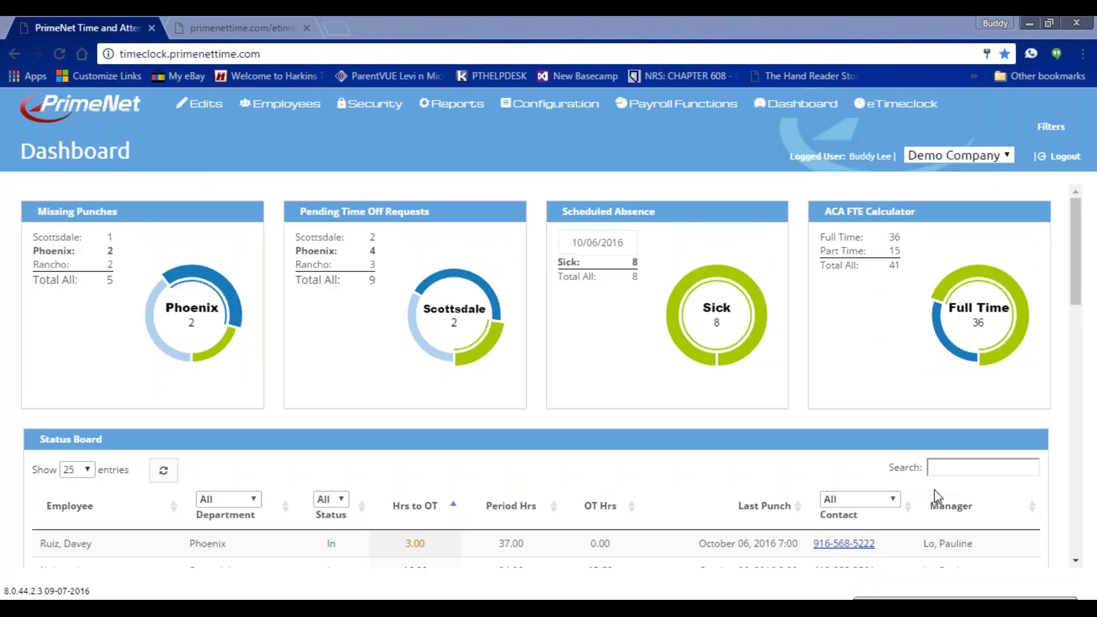
Filter the Status Board to the Phoenix employees in the Missing Punches chart and look at the listed rows.
mouse_move(401, 341)
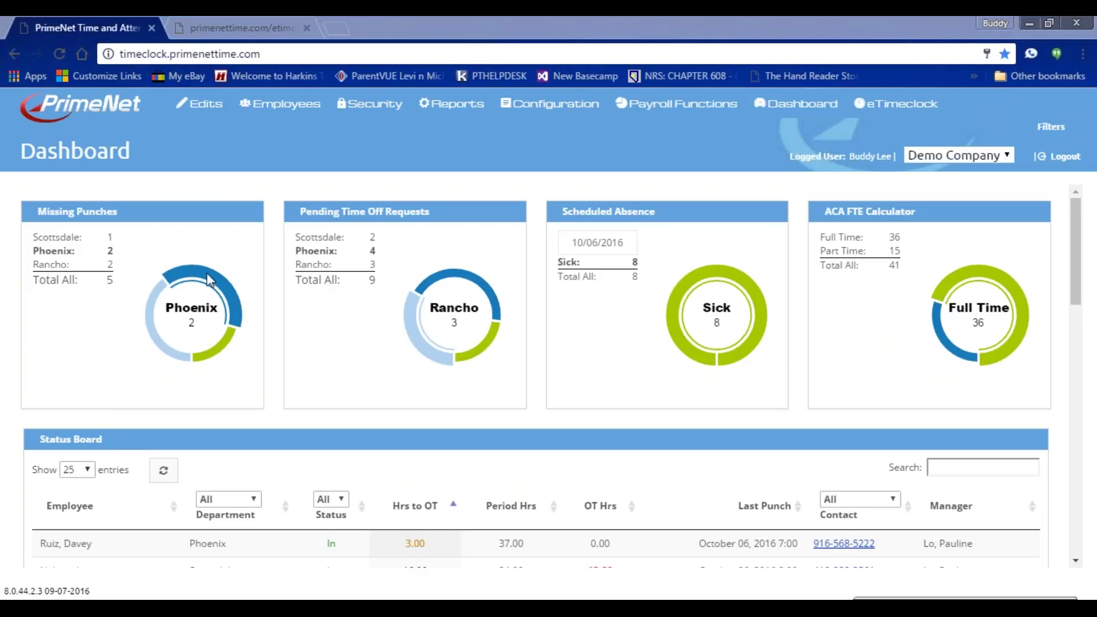
mouse_move(153, 323)
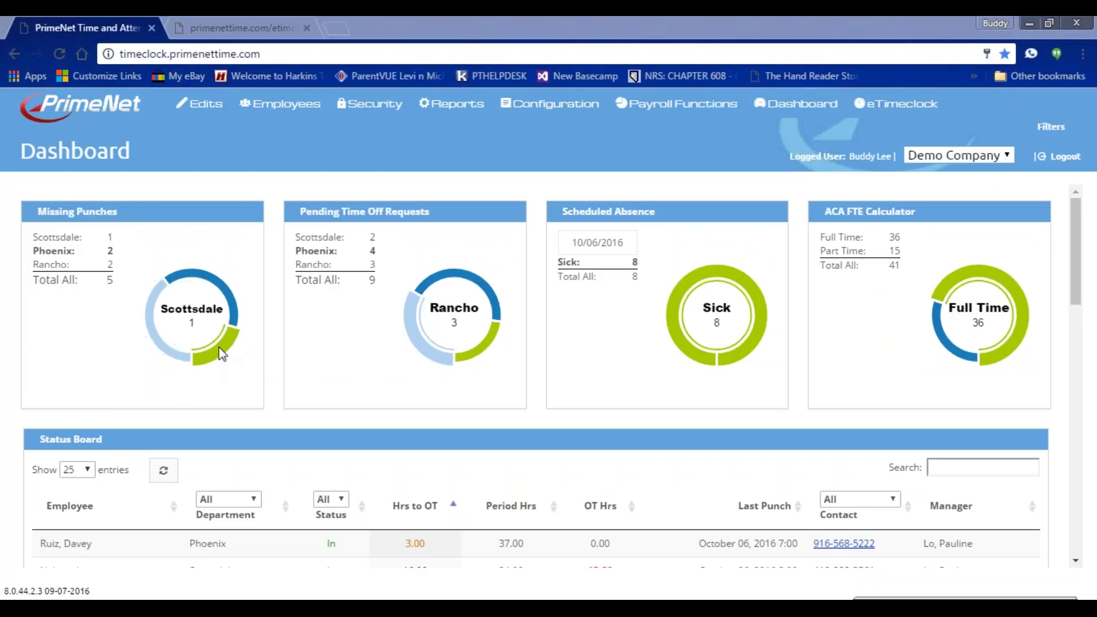
mouse_move(222, 273)
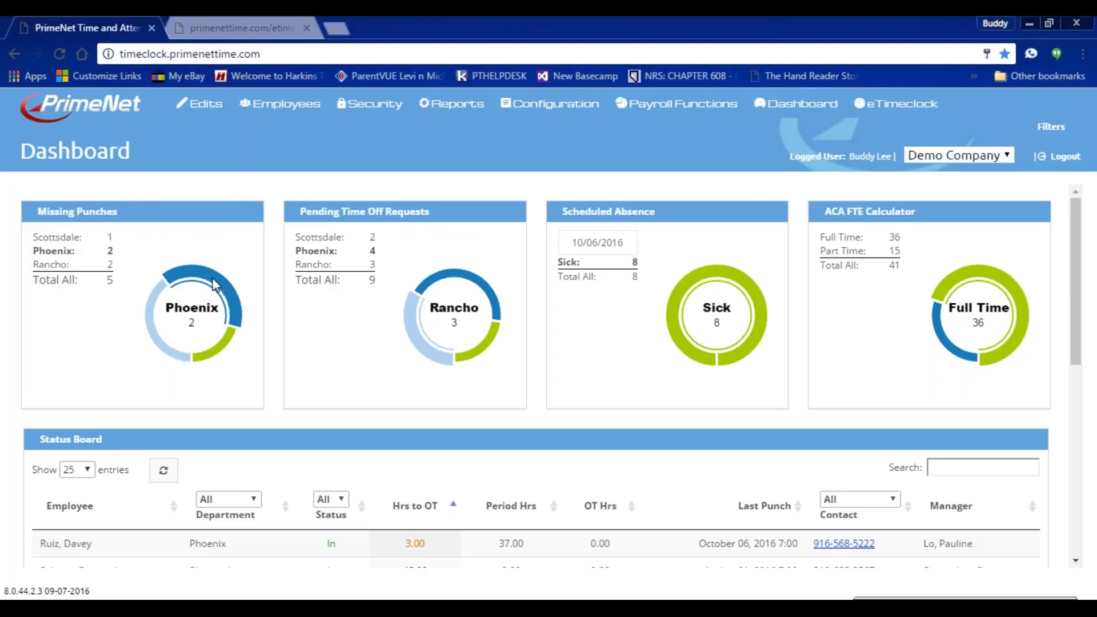
scroll(128, 423, down, 3)
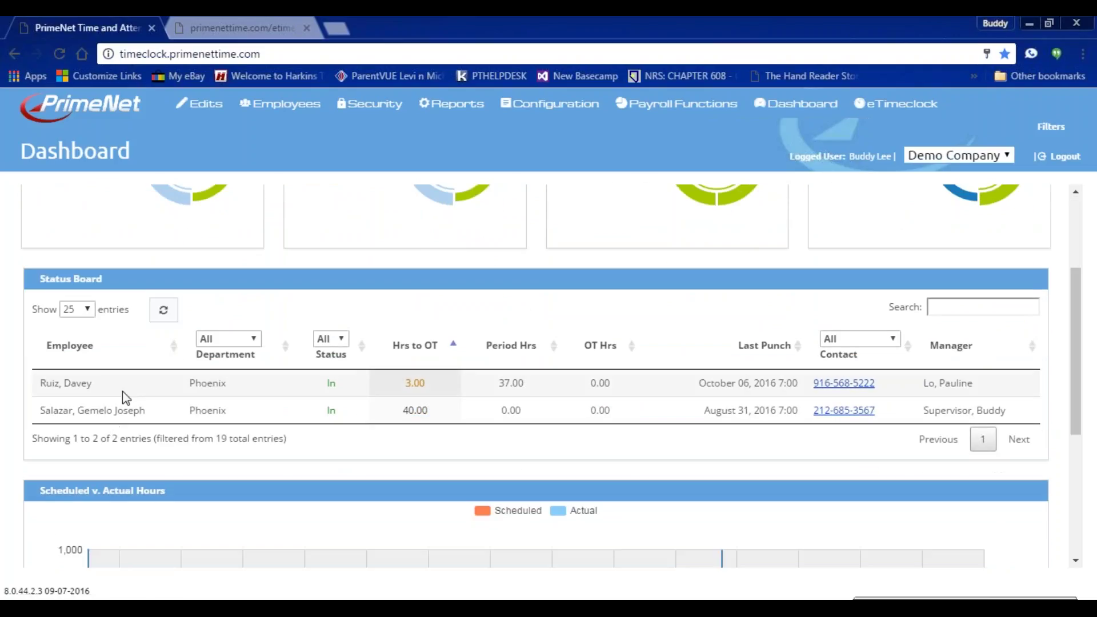
scroll(126, 394, up, 2)
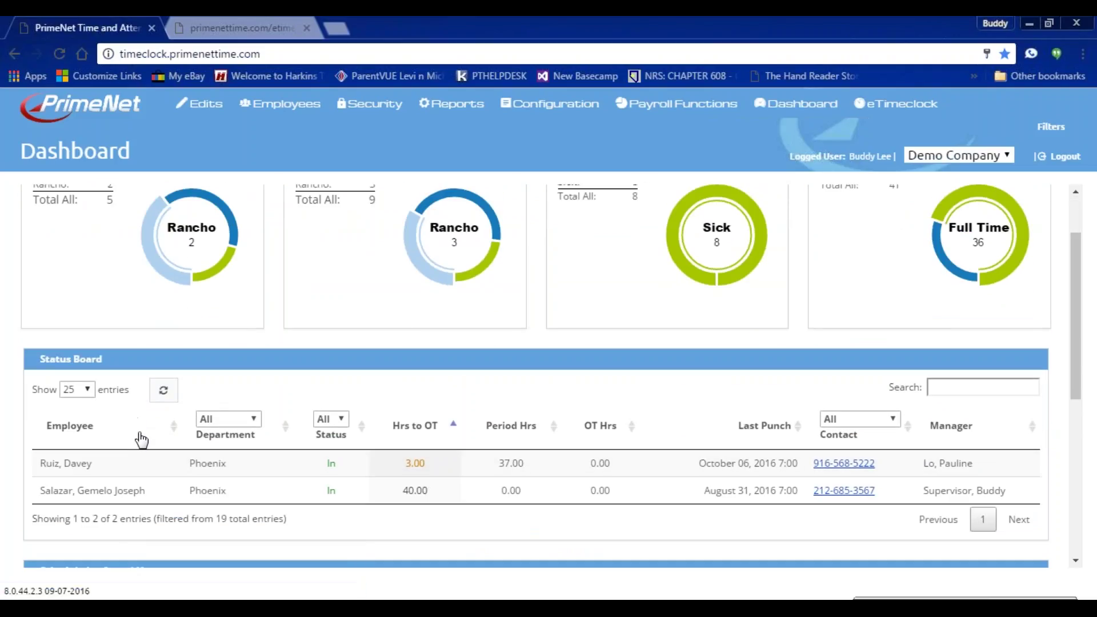
Filter the Status Board to the Phoenix employees in the Pending Time Off Requests chart and view the result.
mouse_move(172, 277)
scroll(350, 270, up, 1)
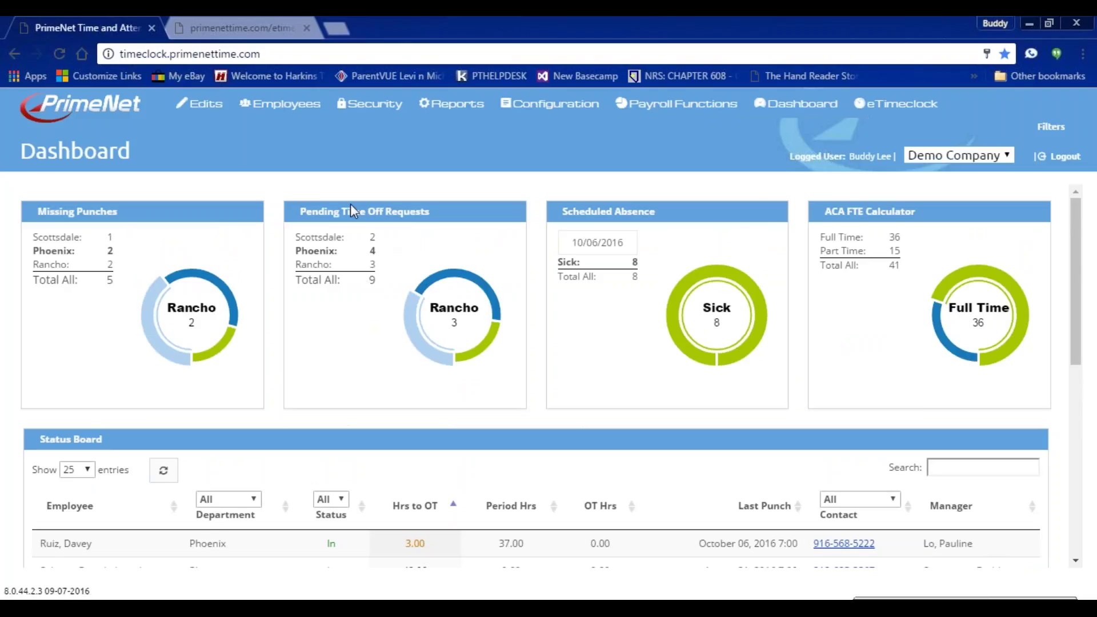
mouse_move(488, 287)
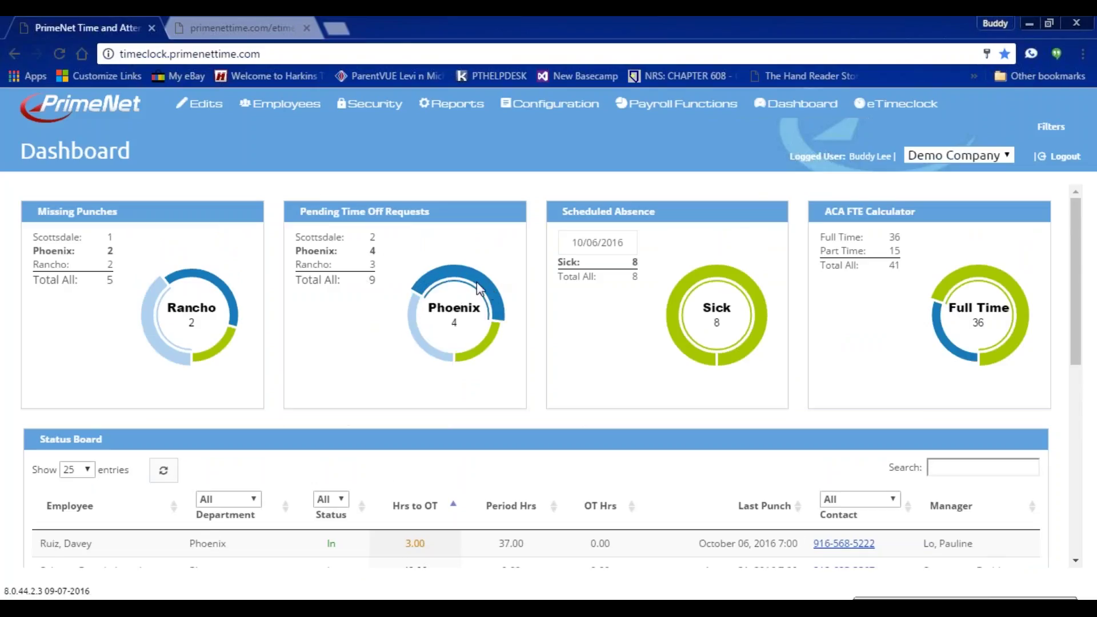
click(471, 275)
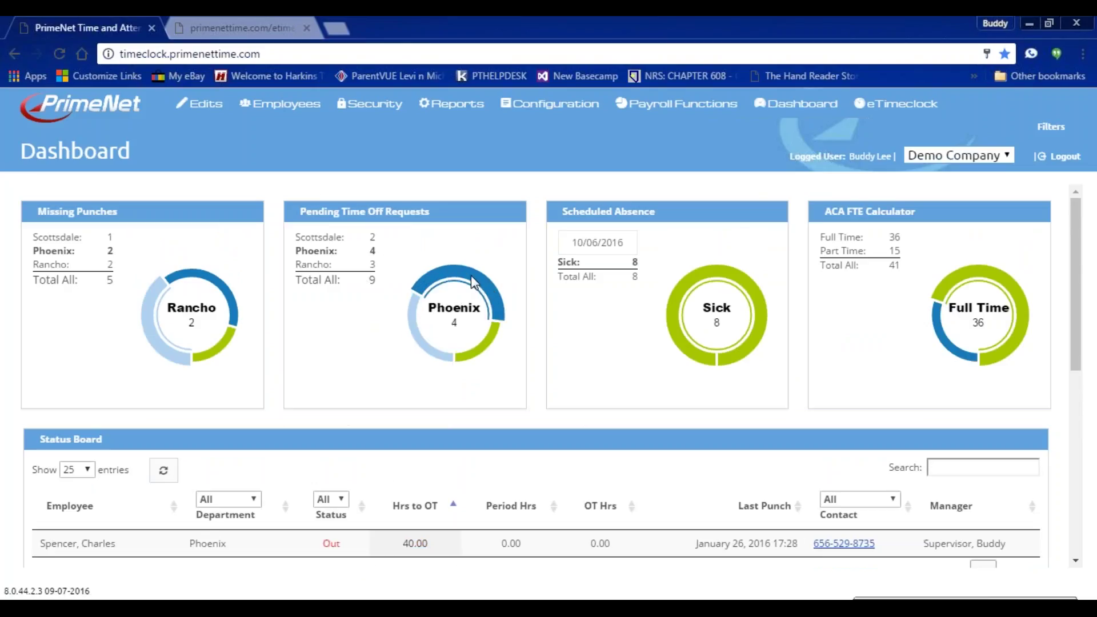
scroll(471, 275, down, 2)
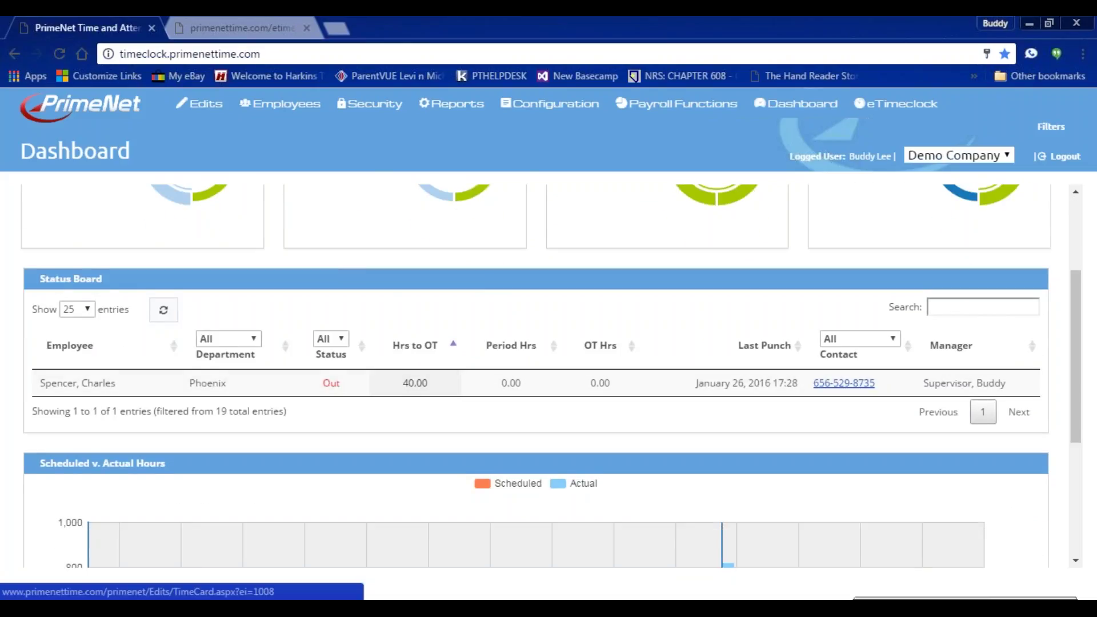
scroll(540, 391, up, 1)
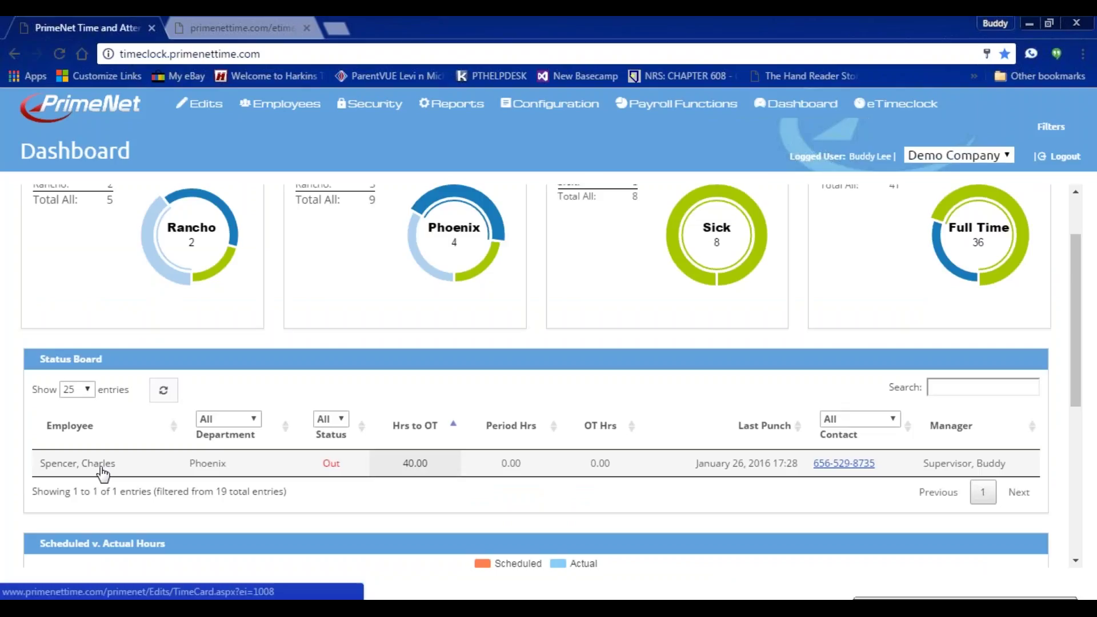
Filter the Status Board to the Sick segment of the Scheduled Absence chart and view the result.
scroll(102, 473, up, 1)
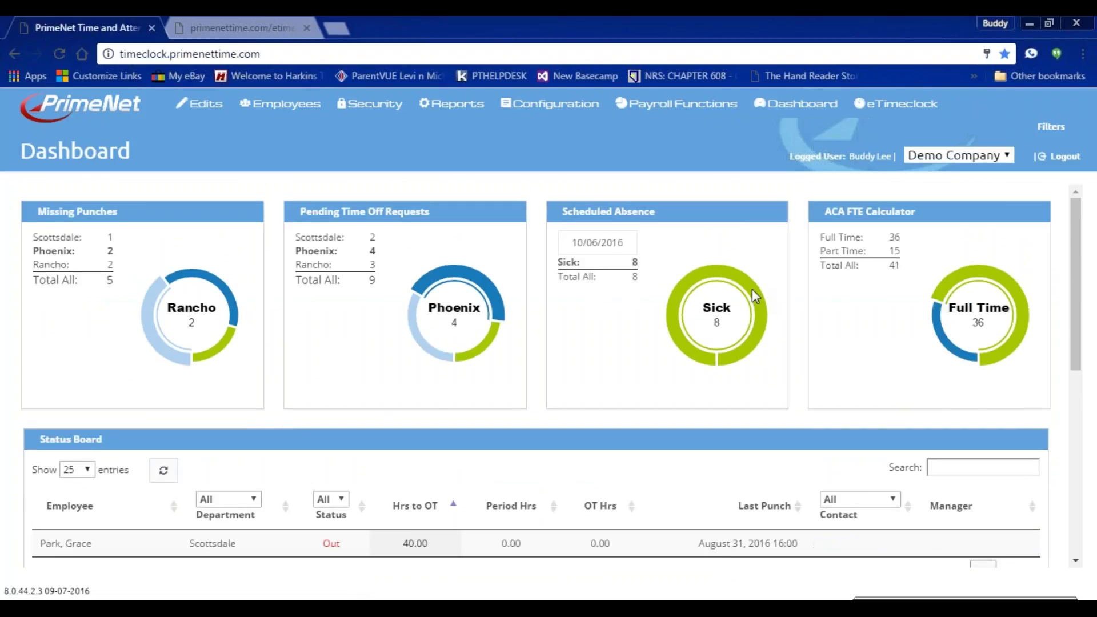
scroll(223, 506, down, 1)
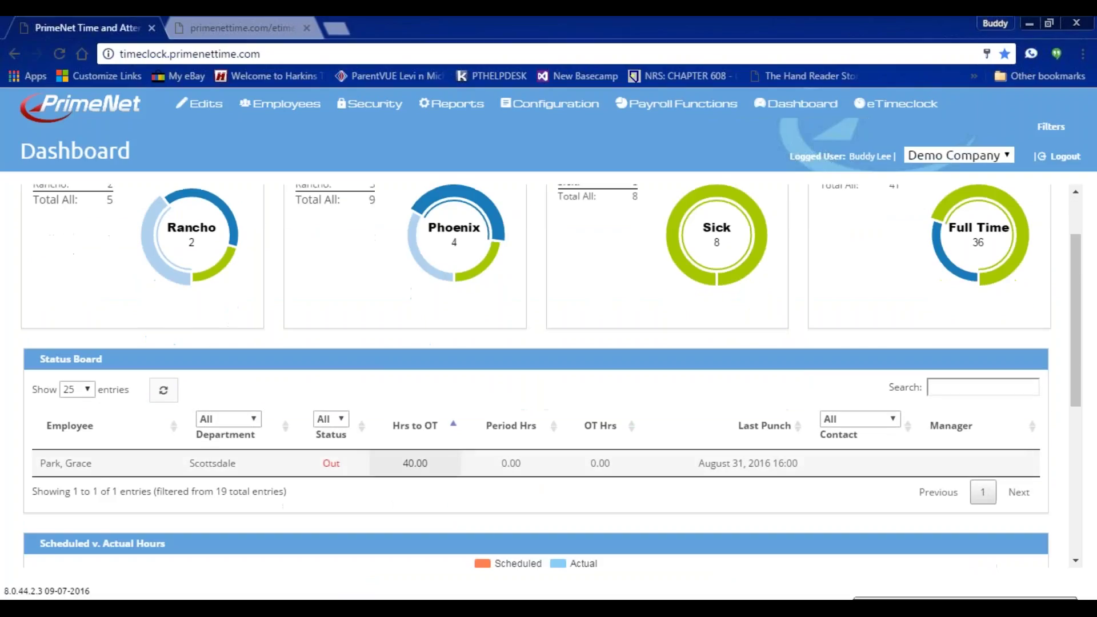
Filter the Status Board to Phoenix's missing punches and open the time card of the first listed employee.
scroll(309, 355, up, 1)
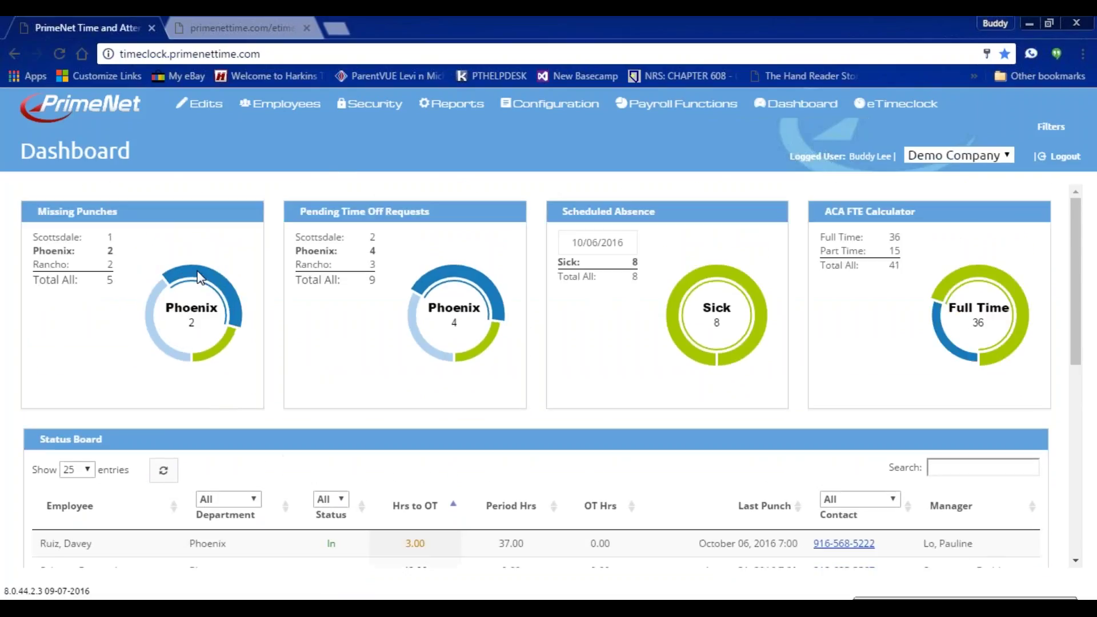
scroll(251, 291, down, 3)
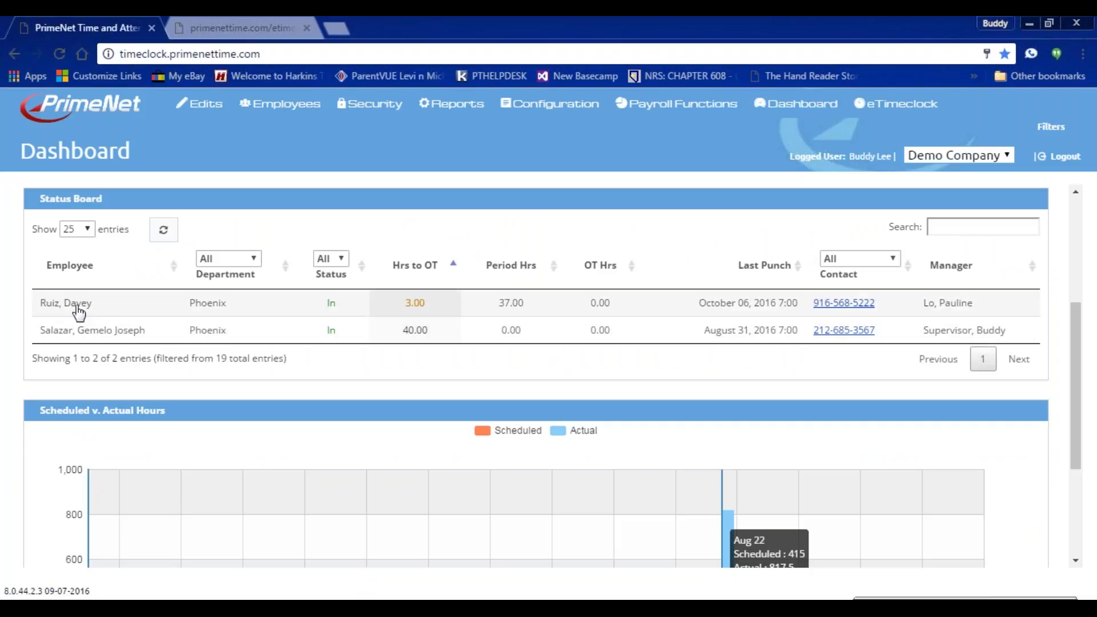
click(79, 307)
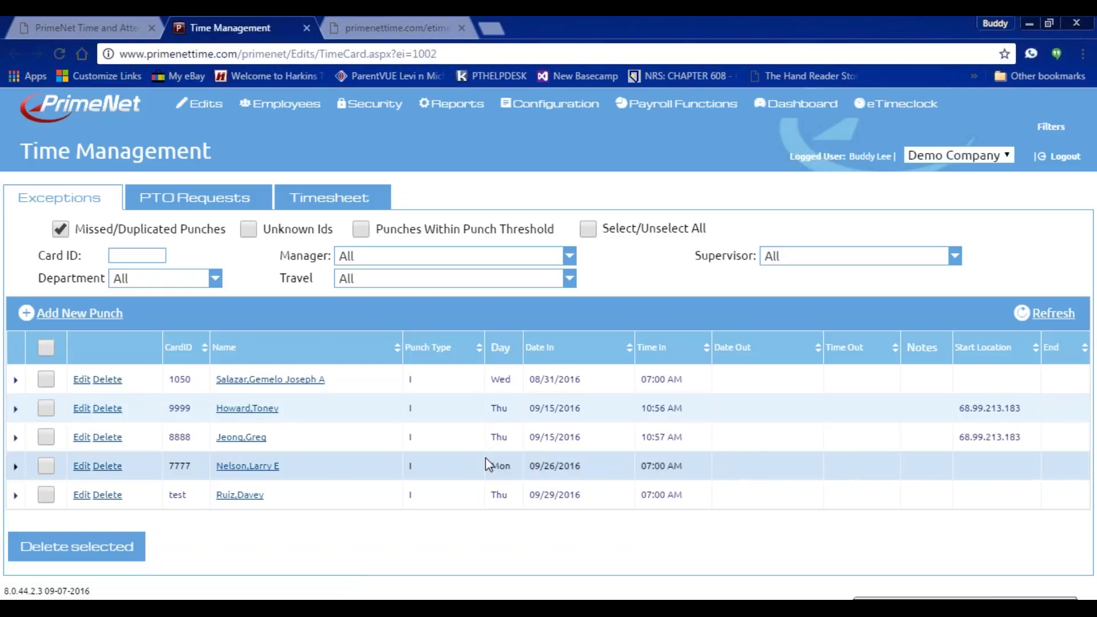
Complete the missed punch of 08/31/2016 with Date Out 8/31/2016 and Time Out 09:30 PM, and save it.
double_click(561, 379)
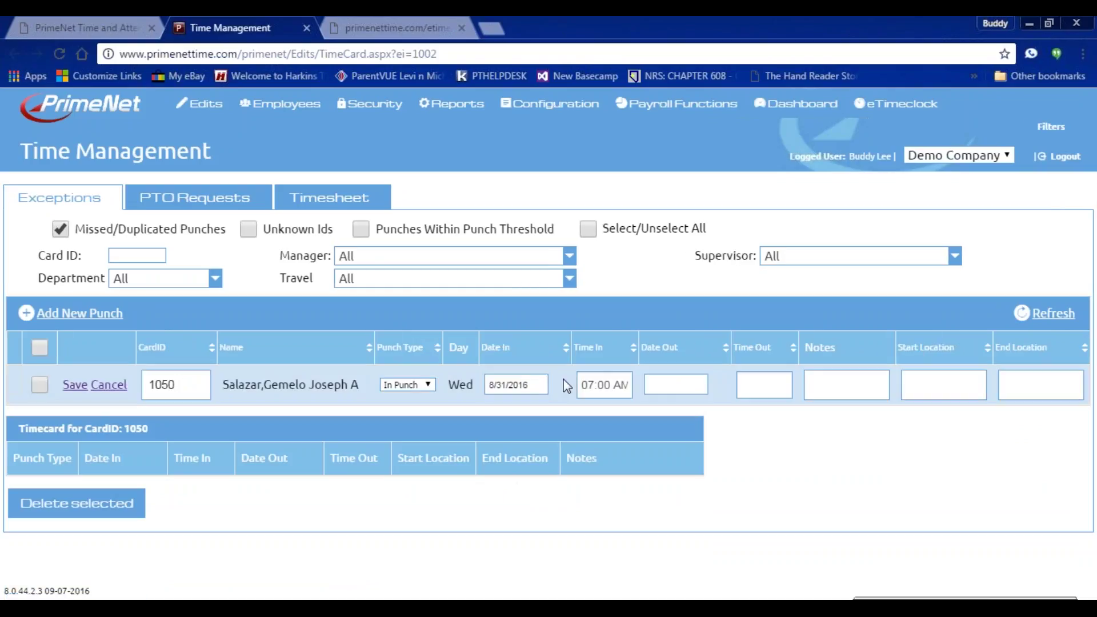
click(667, 384)
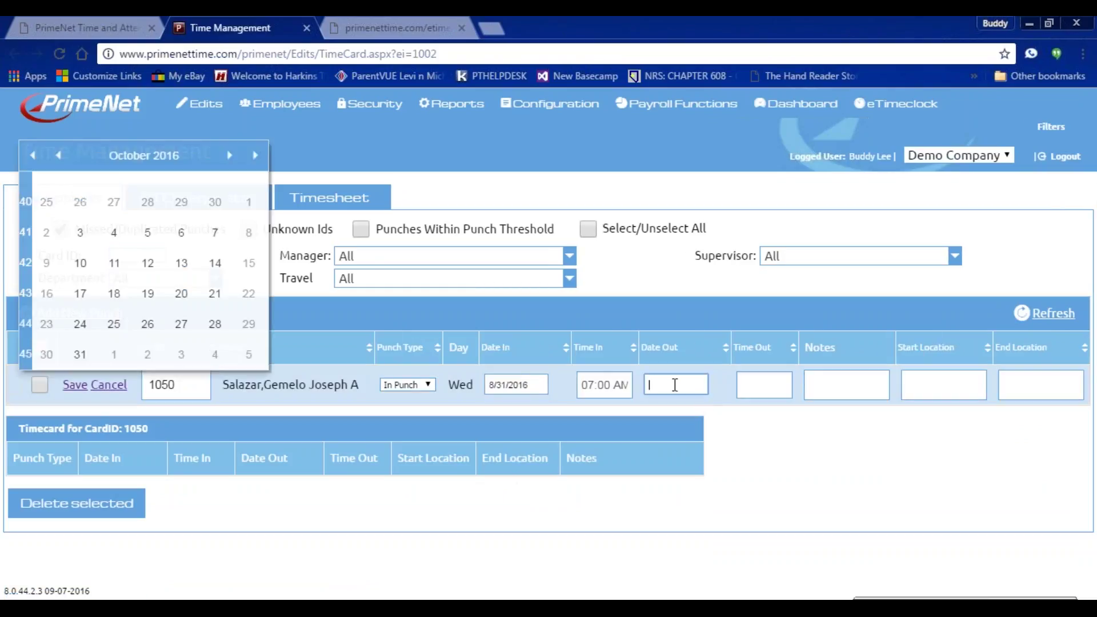
click(58, 155)
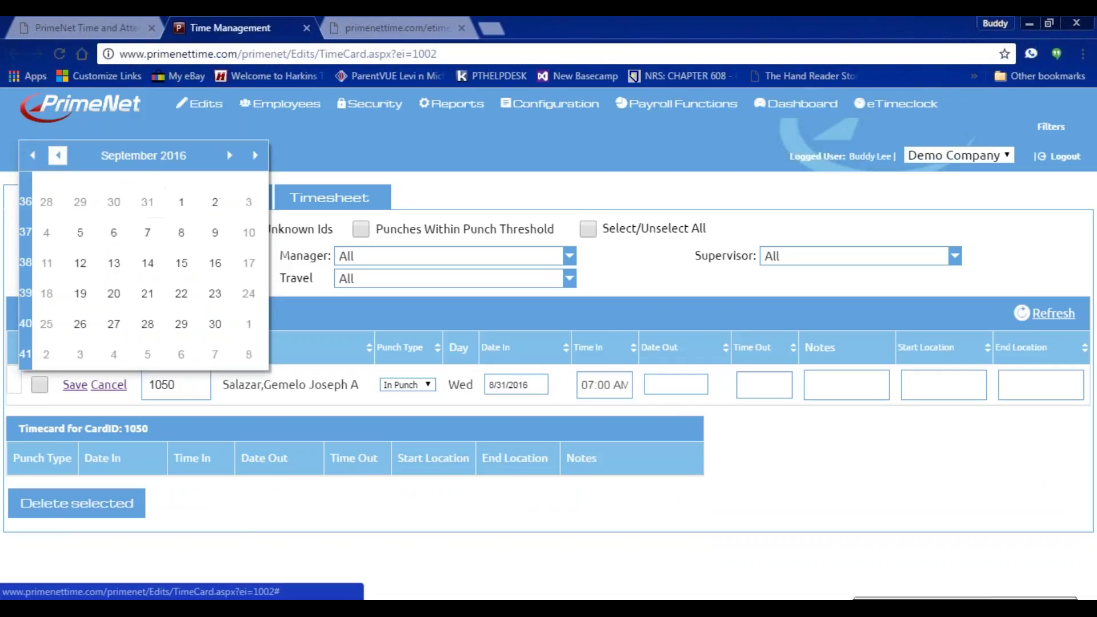
click(147, 203)
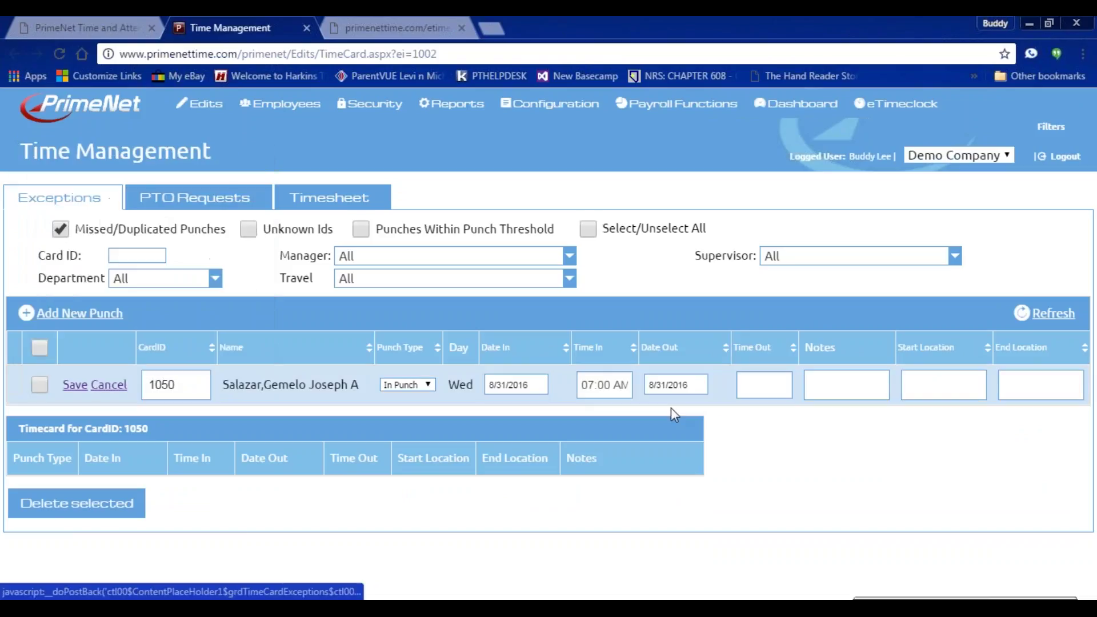
click(773, 384)
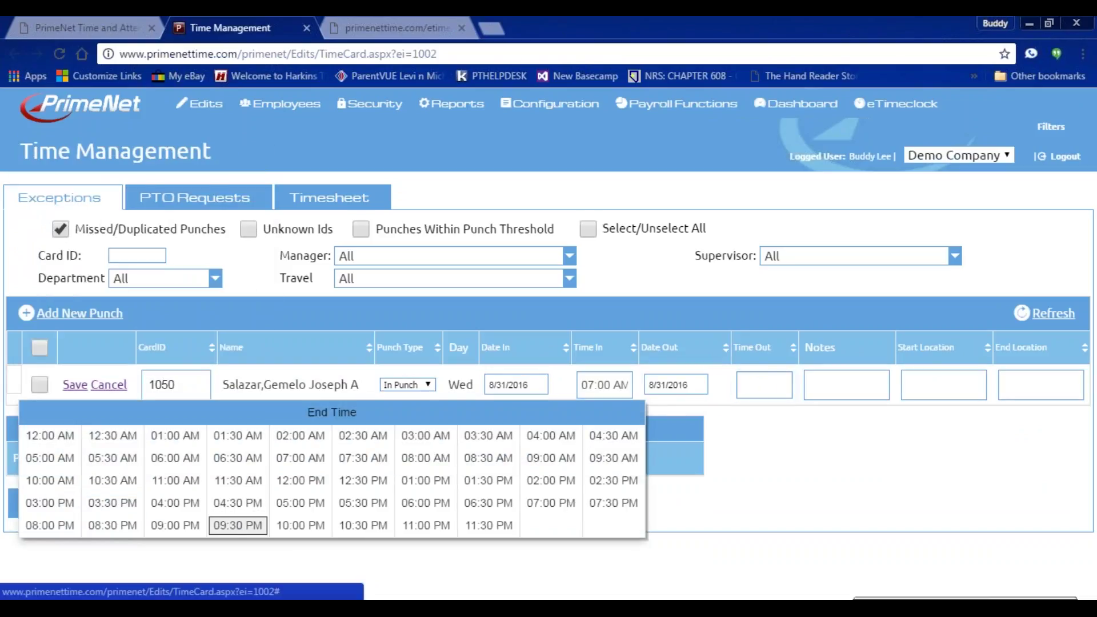
click(239, 525)
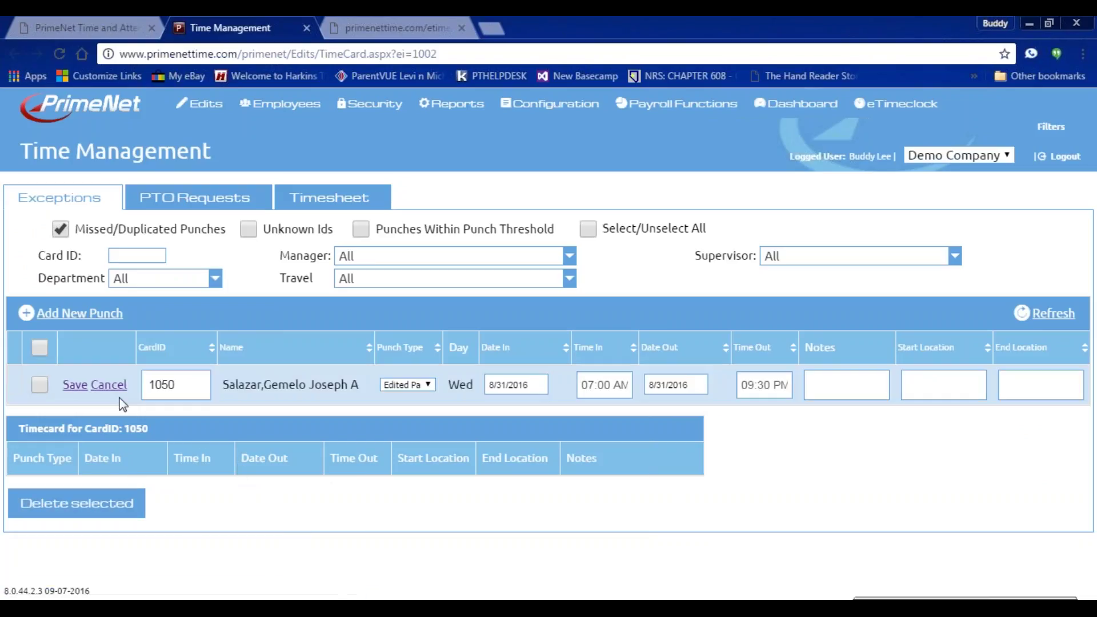
click(71, 387)
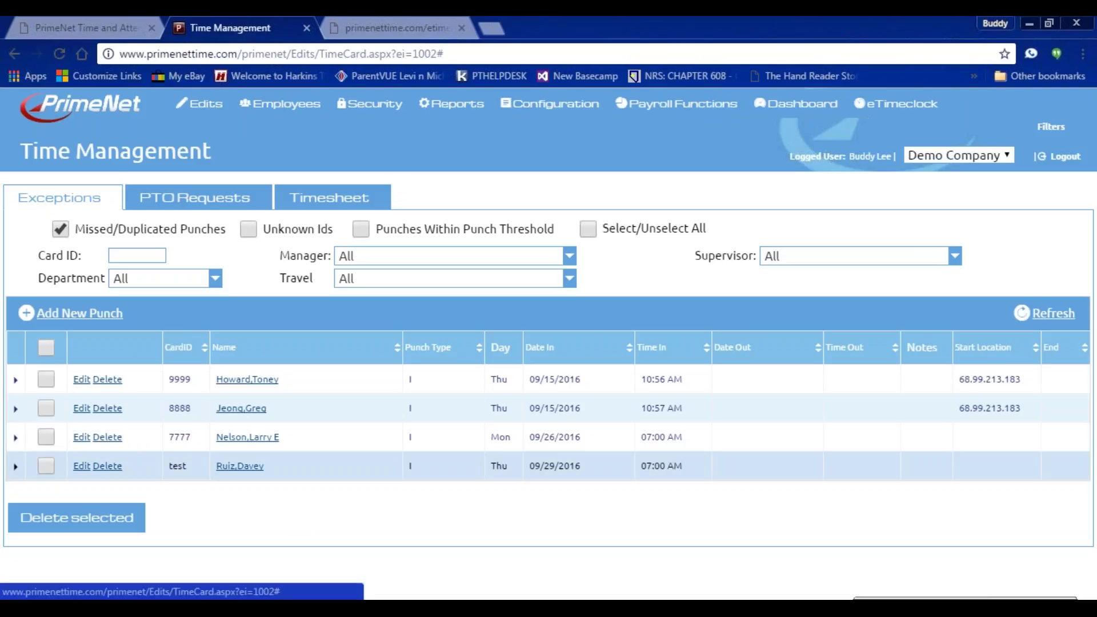
Open the 09/26/2016 missed punch for editing, review the employee's time card entries, and cancel the edit.
click(552, 440)
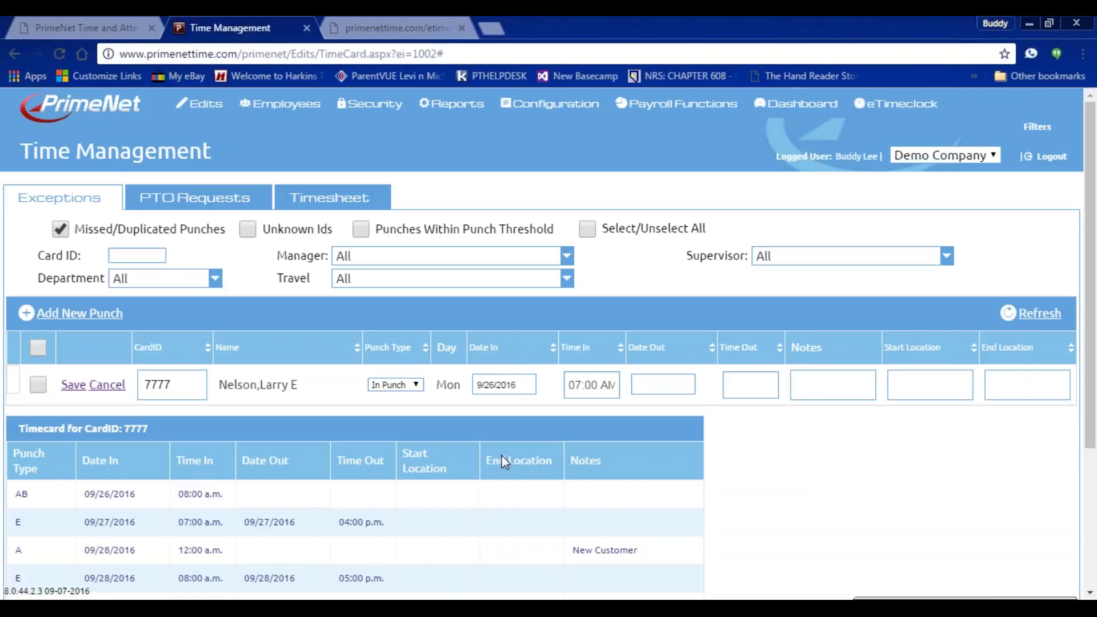
scroll(501, 455, down, 3)
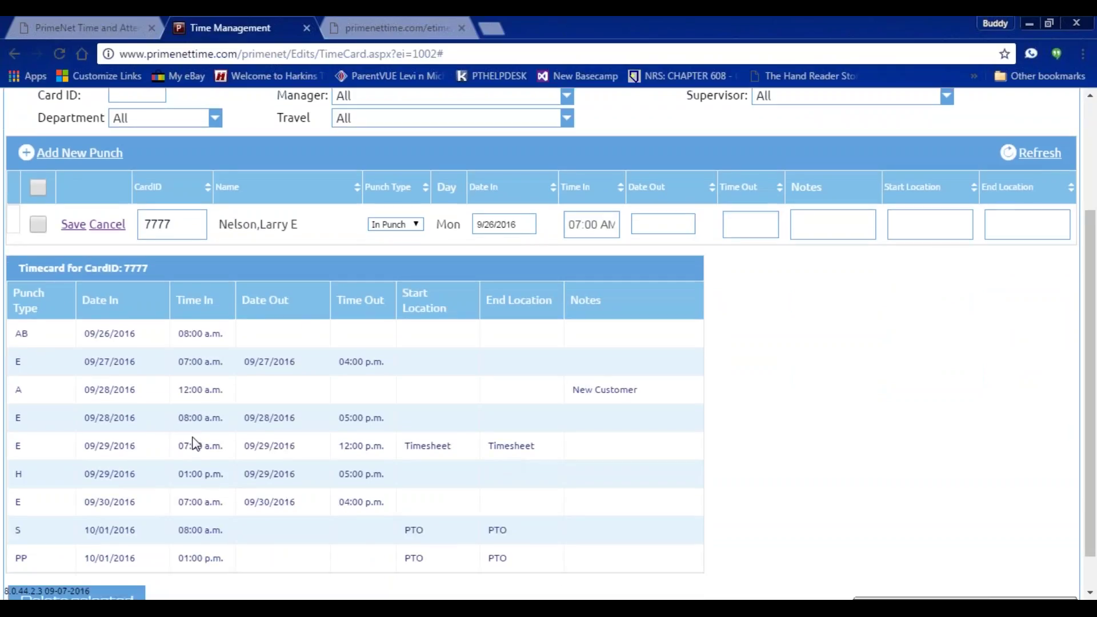
scroll(221, 461, down, 1)
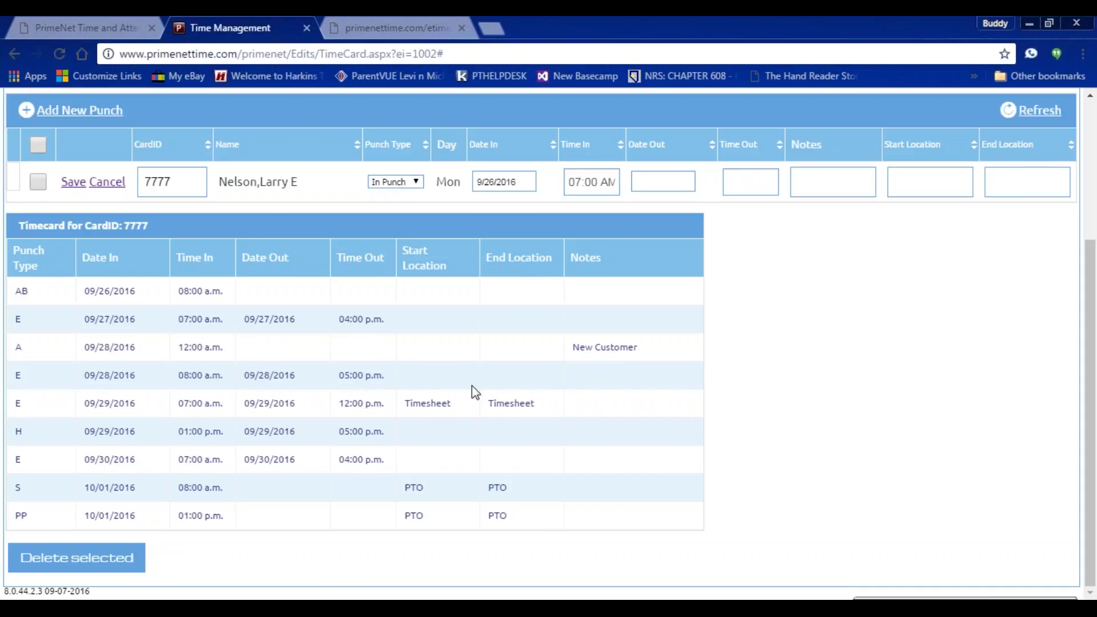
scroll(112, 328, up, 3)
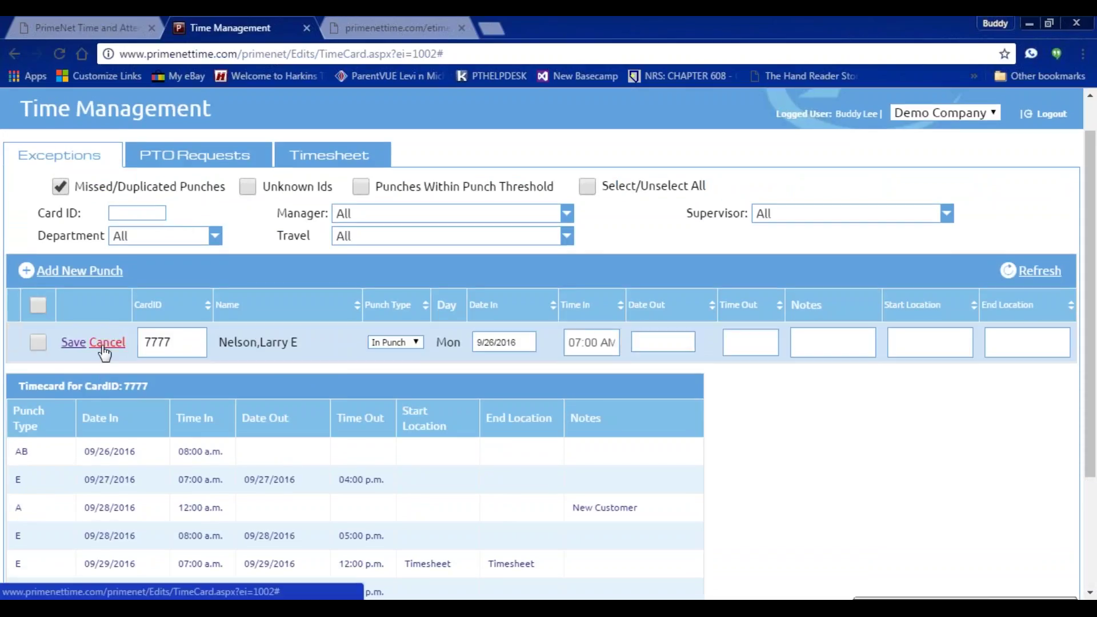
click(112, 331)
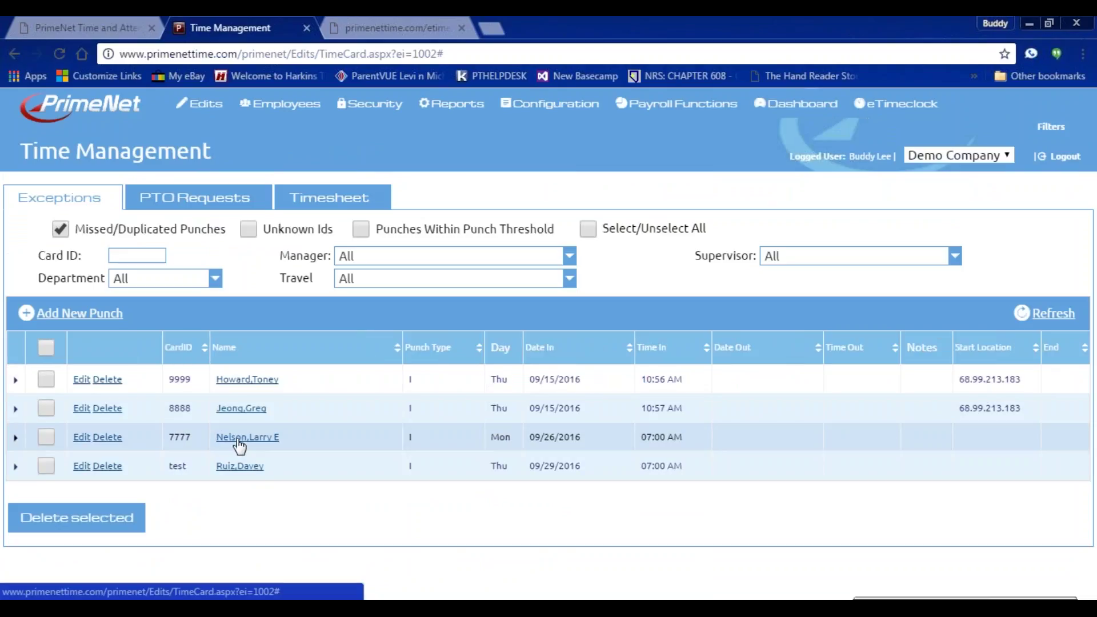
Open the timesheet of the employee with the 09/26/2016 missed punch, and view that punch's editable fields without saving.
click(239, 438)
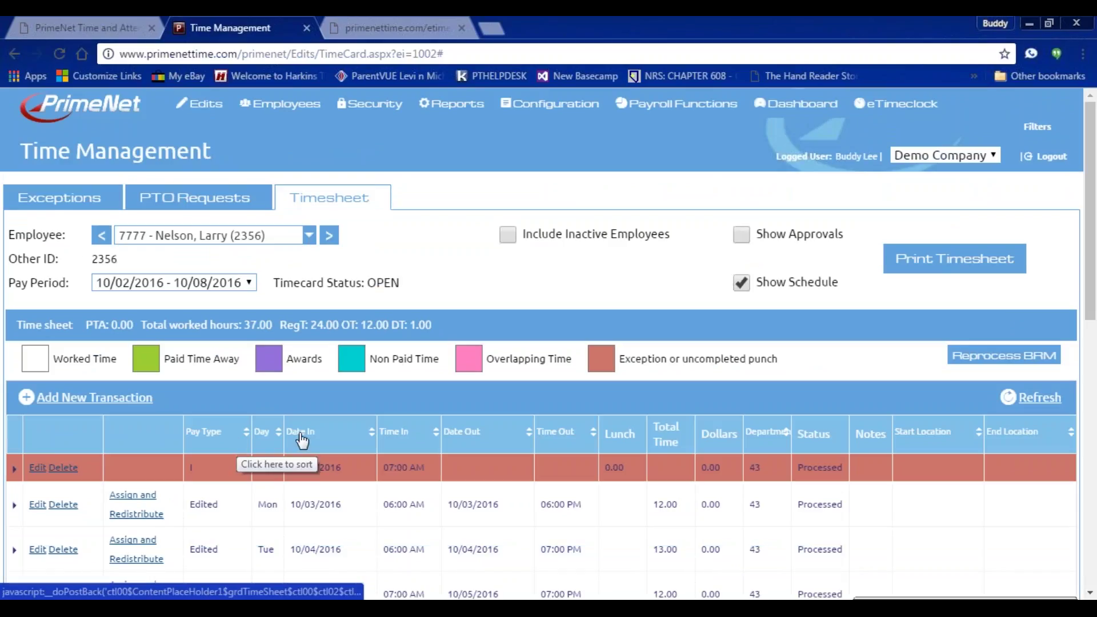
scroll(240, 446, down, 2)
scroll(332, 343, down, 1)
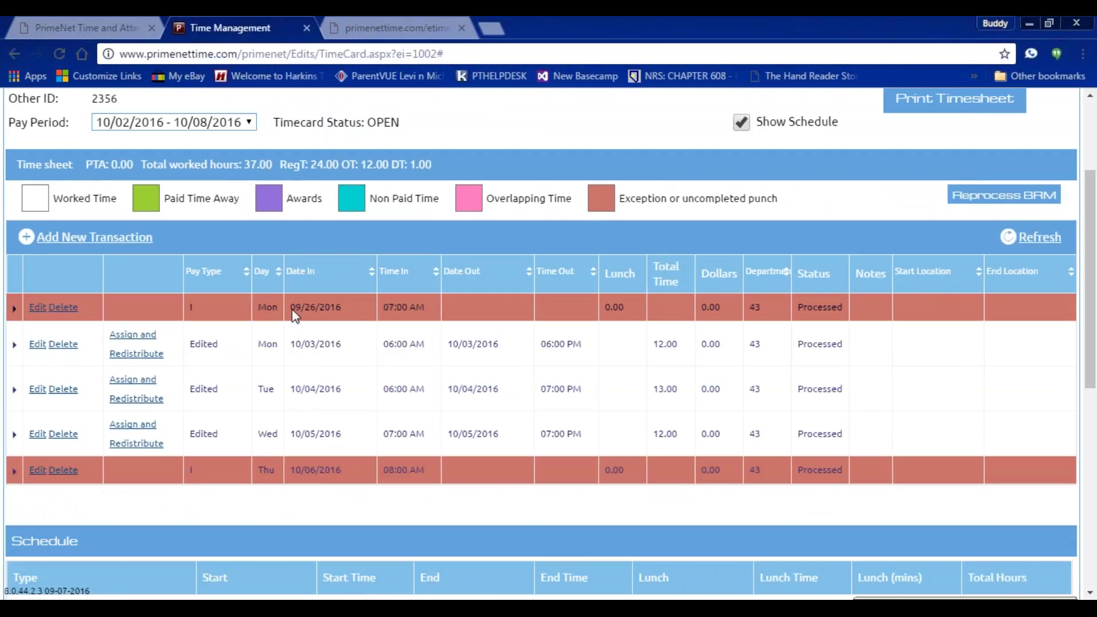
double_click(485, 314)
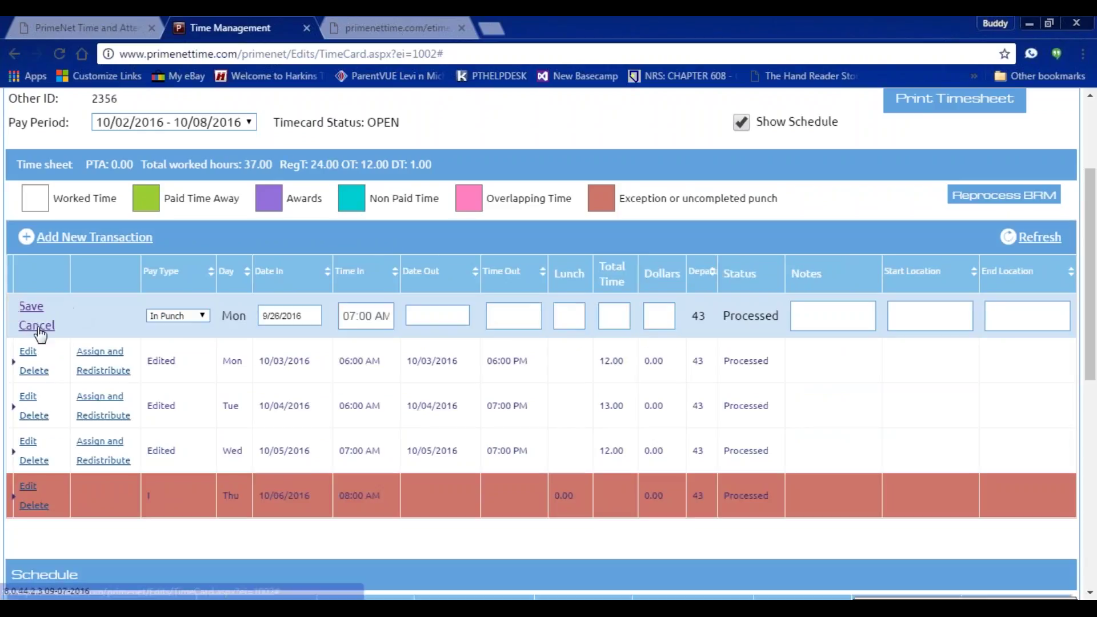
click(31, 307)
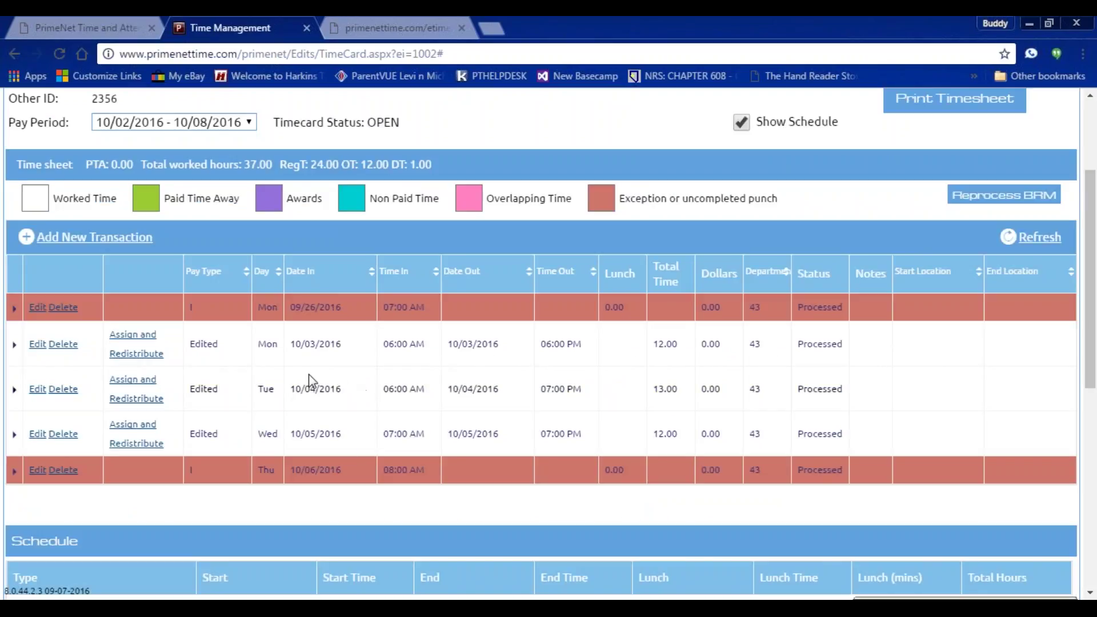
Open Assign and Redistribute for the 10/03/2016 transaction, and preview the Redistribute Hours breakdown, leaving that option off.
click(140, 343)
scroll(200, 364, down, 4)
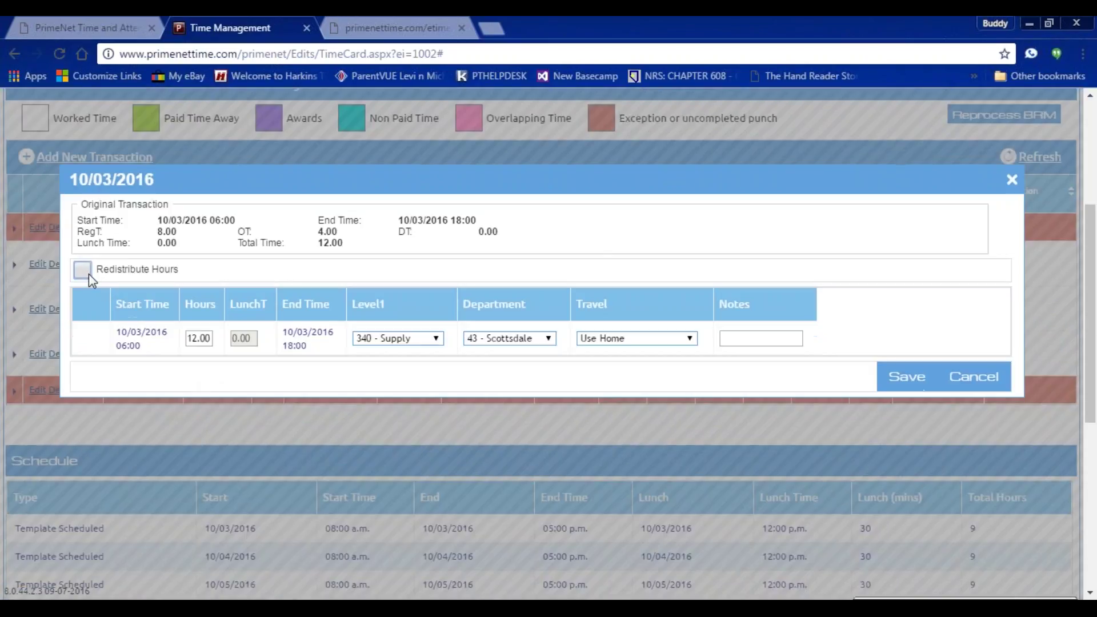
click(82, 270)
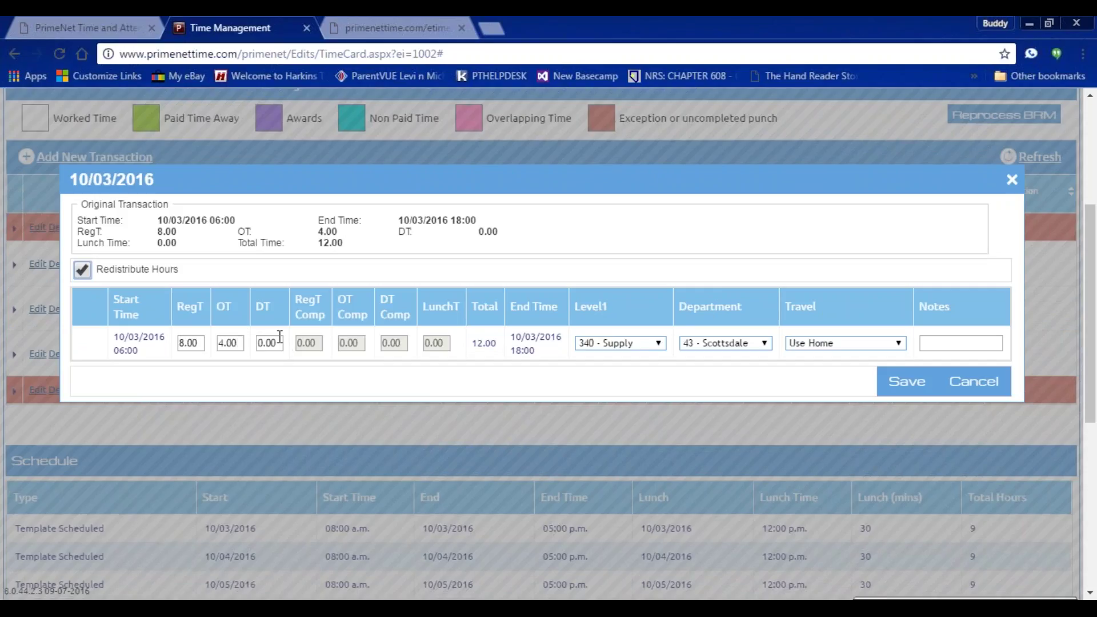
click(84, 271)
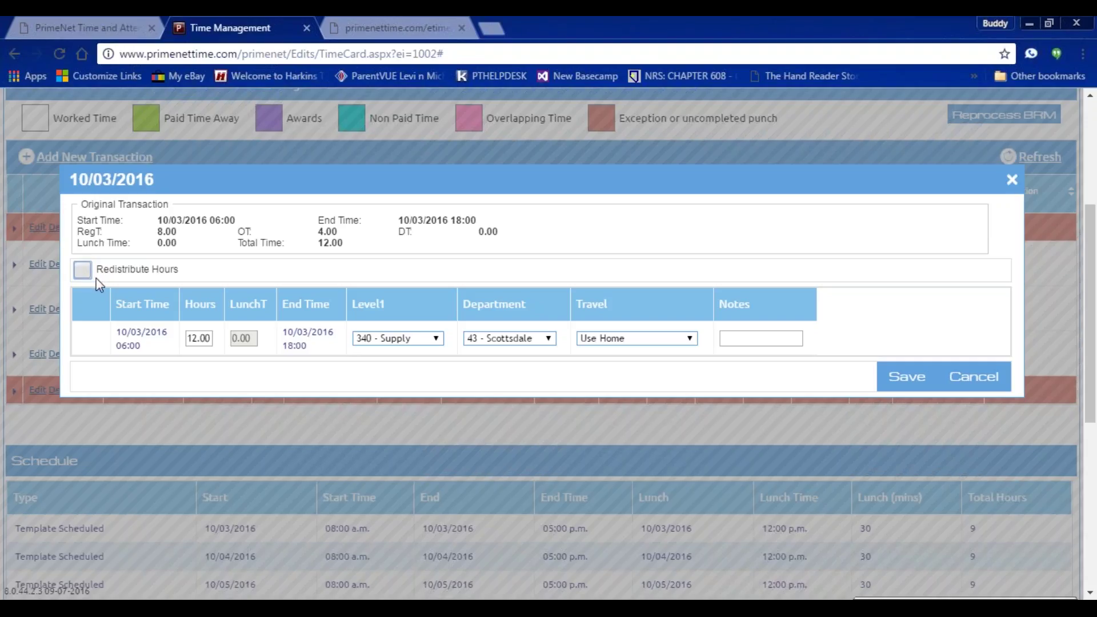
Split the 10/03/2016 transaction by setting its first row to 2.00 hours.
double_click(199, 338)
text(2.00)
click(406, 352)
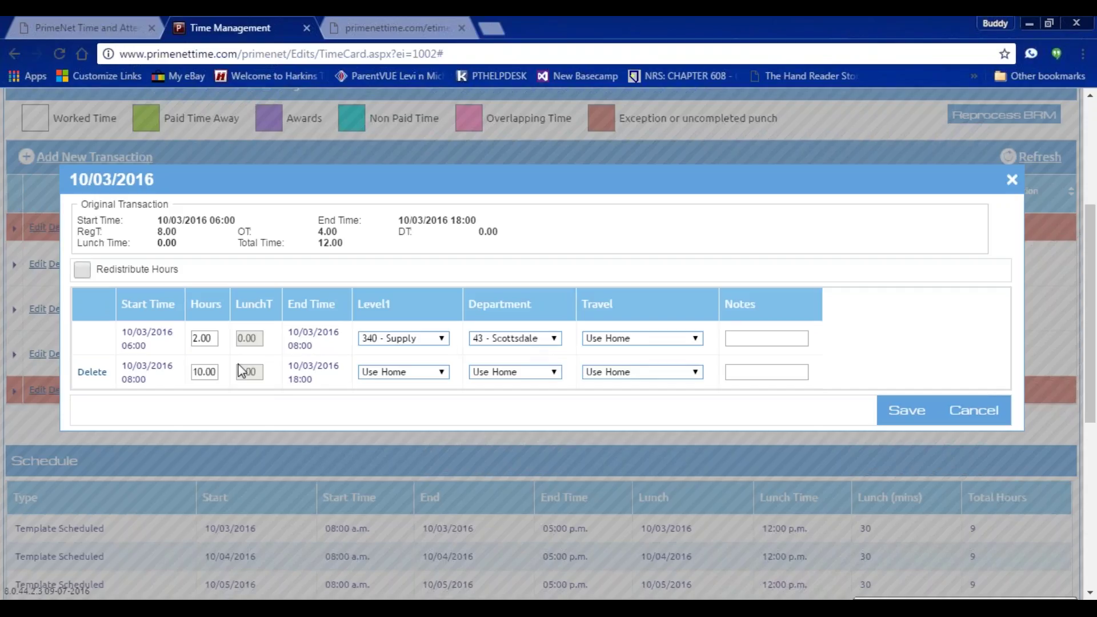
Assign the second split row to department 43 - Scottsdale, travel 0 - No Travel and Level1 300 - Janitorial, and save the transaction.
click(506, 372)
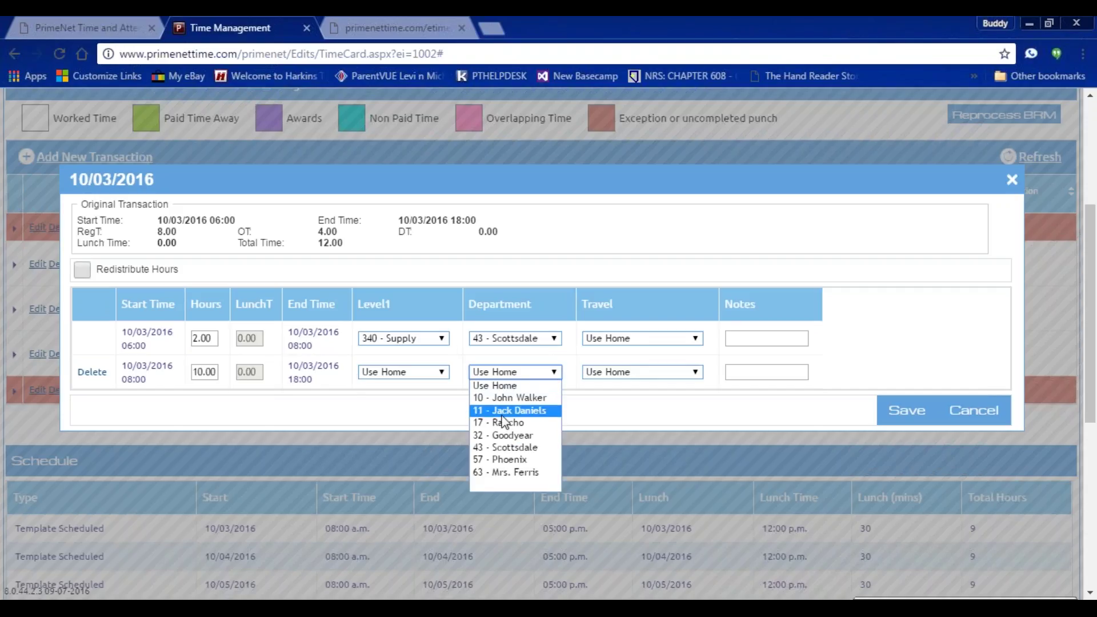
click(507, 444)
click(599, 372)
click(602, 423)
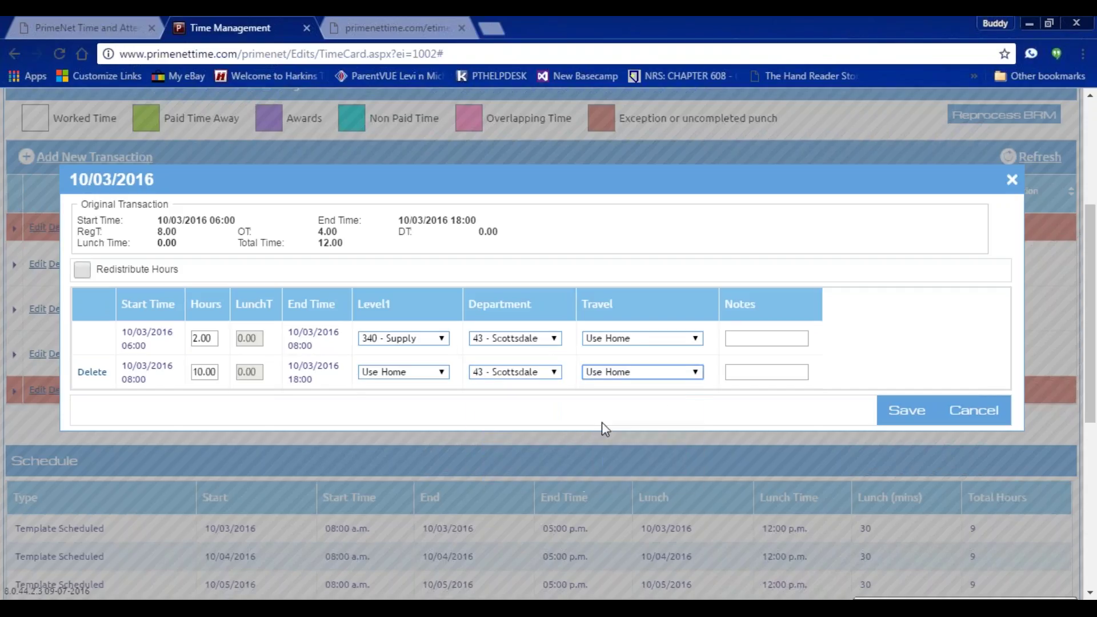
click(429, 375)
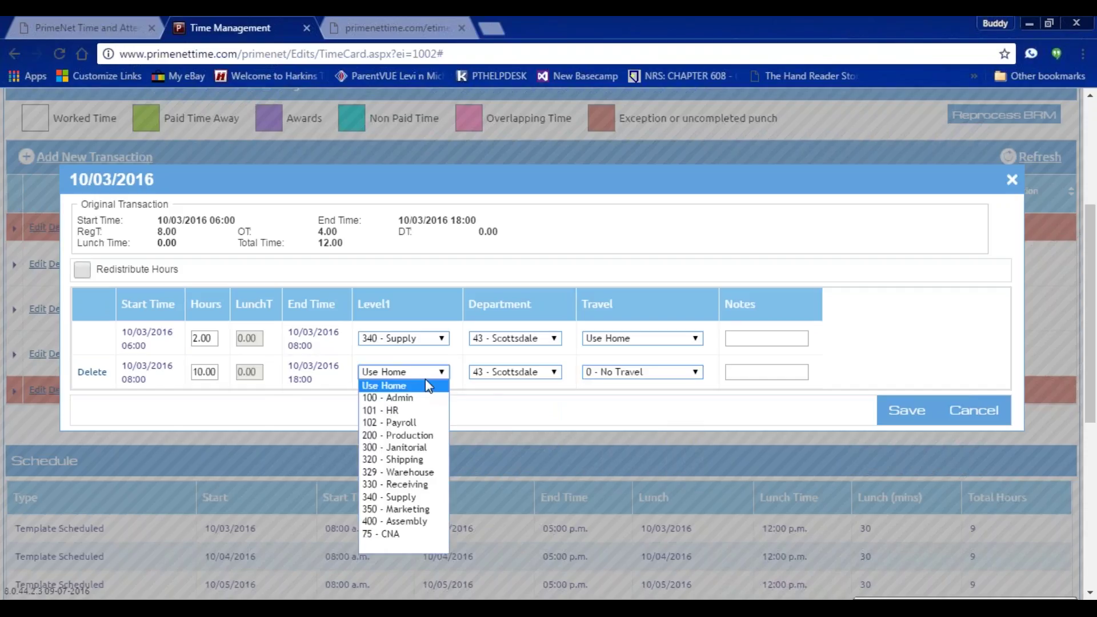
click(400, 448)
click(903, 413)
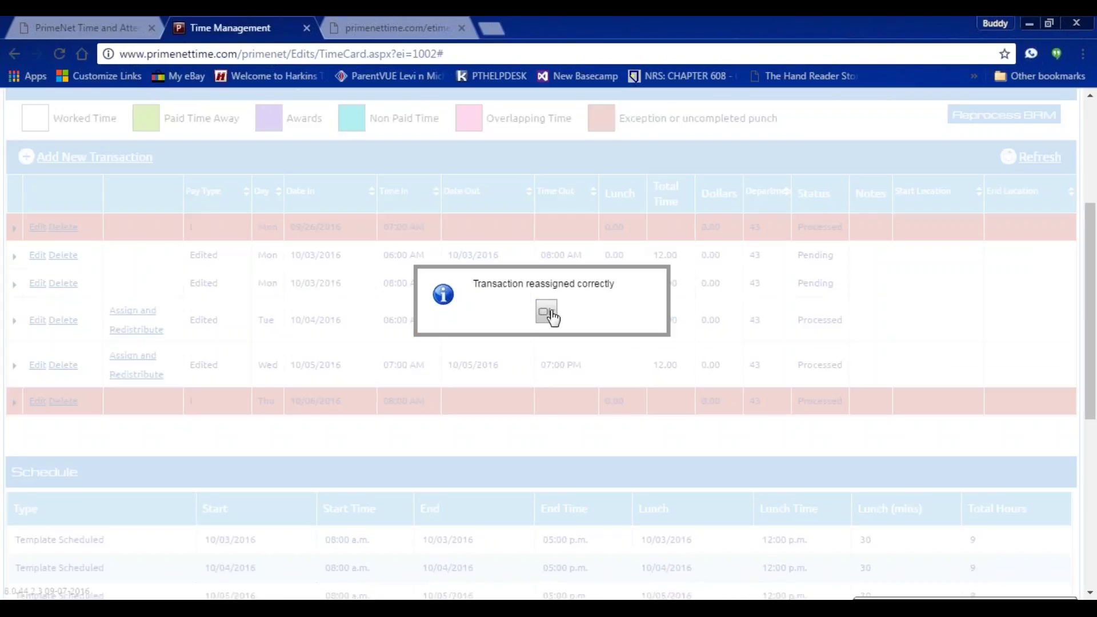
click(547, 312)
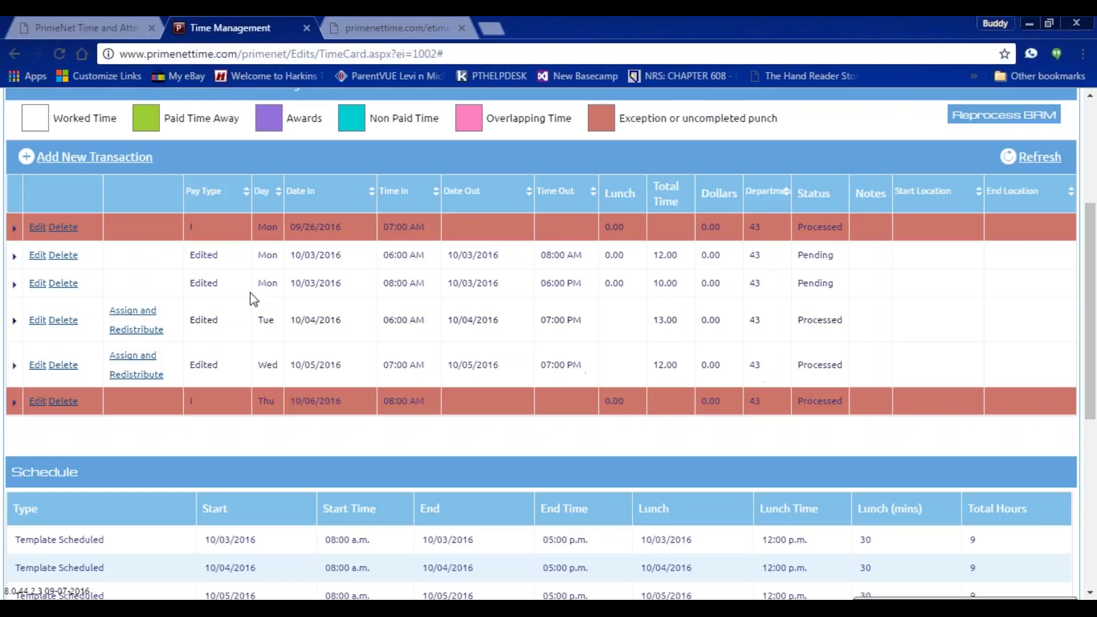
Switch the timesheet to the 09/25/2016 - 10/01/2016 pay period.
scroll(210, 283, up, 2)
scroll(209, 282, down, 1)
click(200, 122)
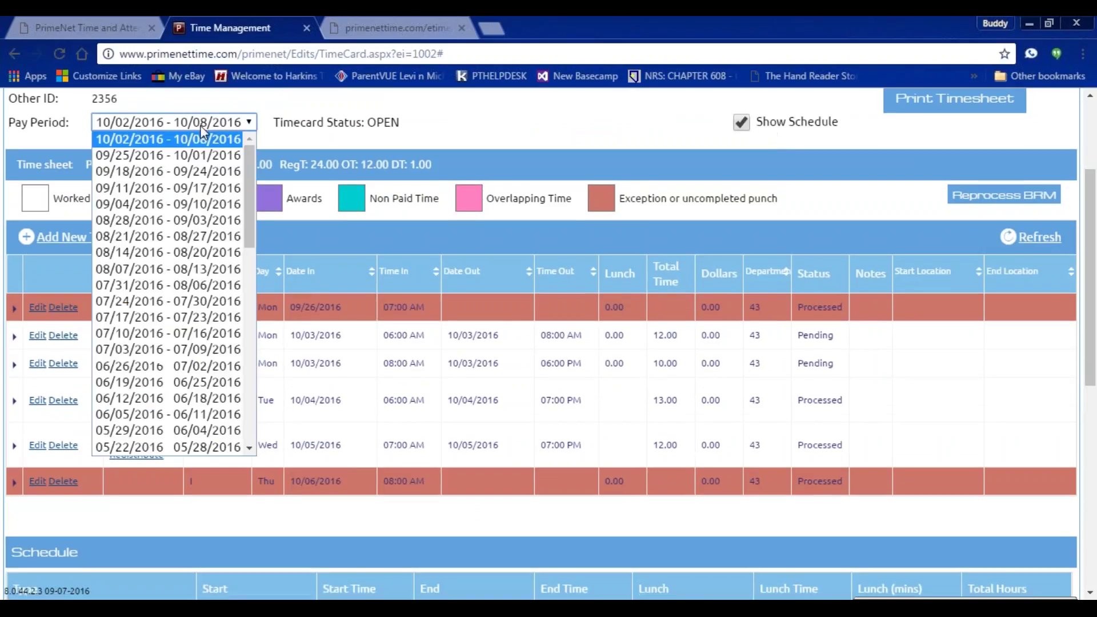
click(190, 156)
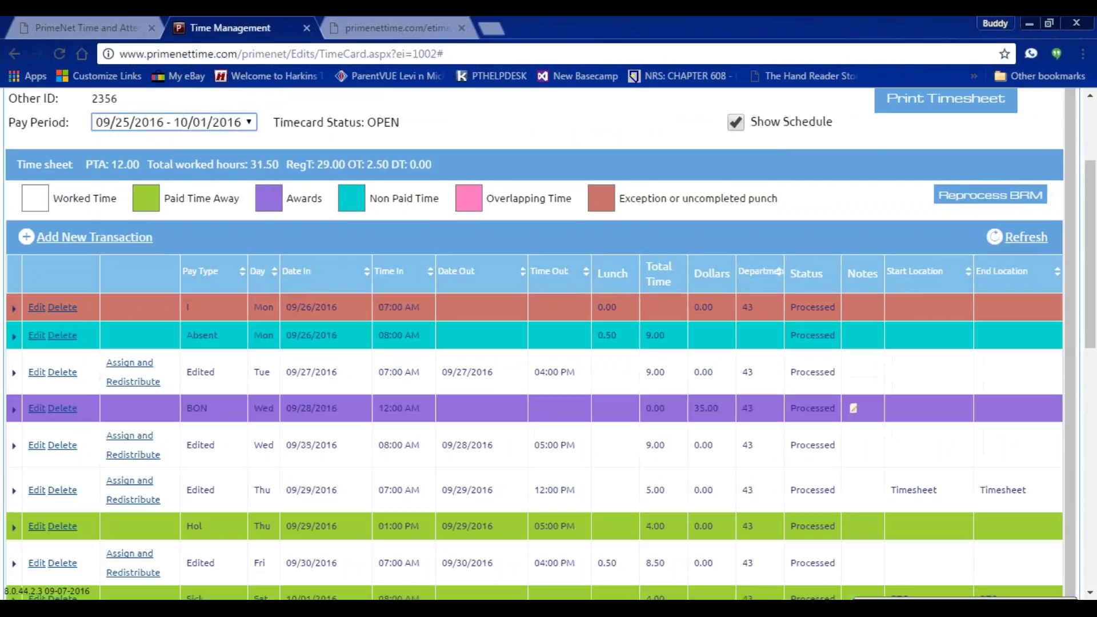
Examine the timesheet's color-coded transactions, the schedule and the hour totals for the pay period.
scroll(394, 273, down, 1)
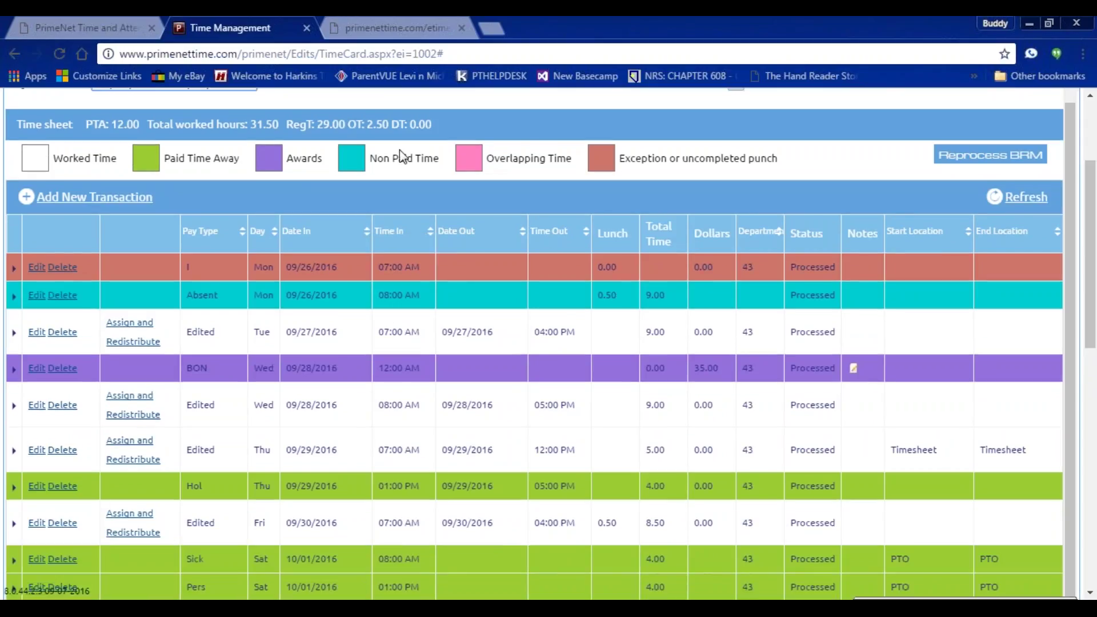
scroll(527, 204, down, 2)
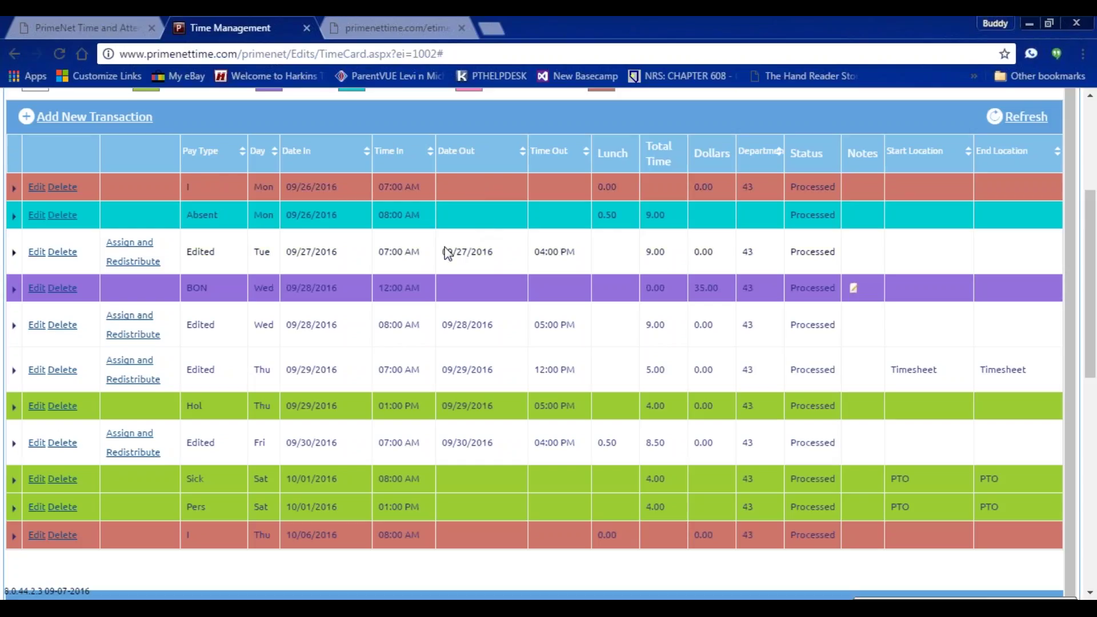
scroll(342, 153, up, 1)
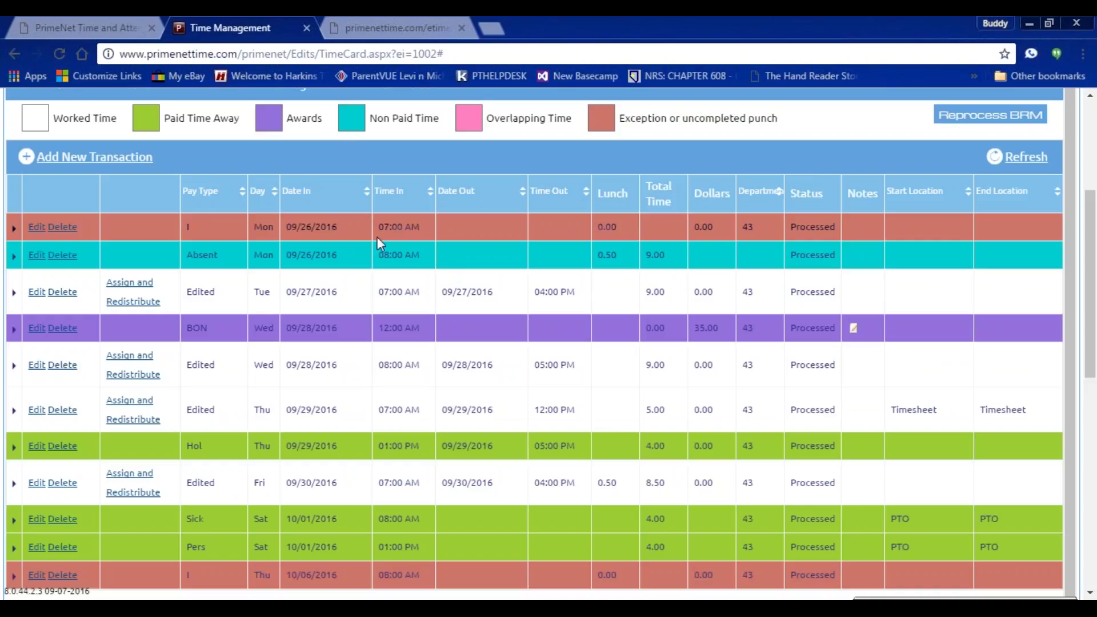
scroll(368, 266, down, 1)
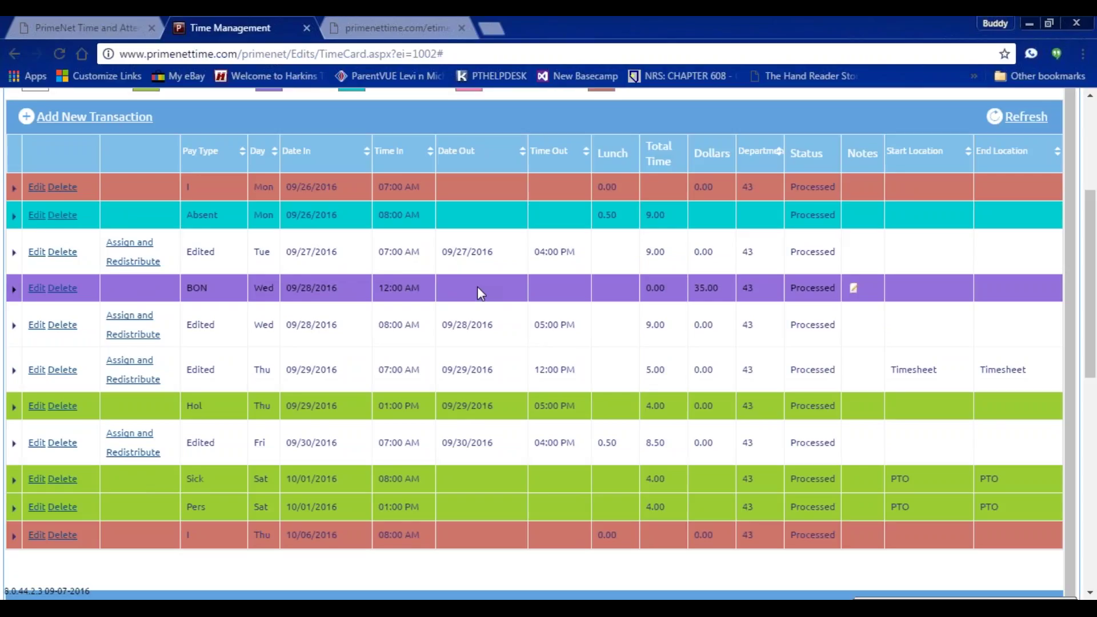
scroll(478, 288, down, 1)
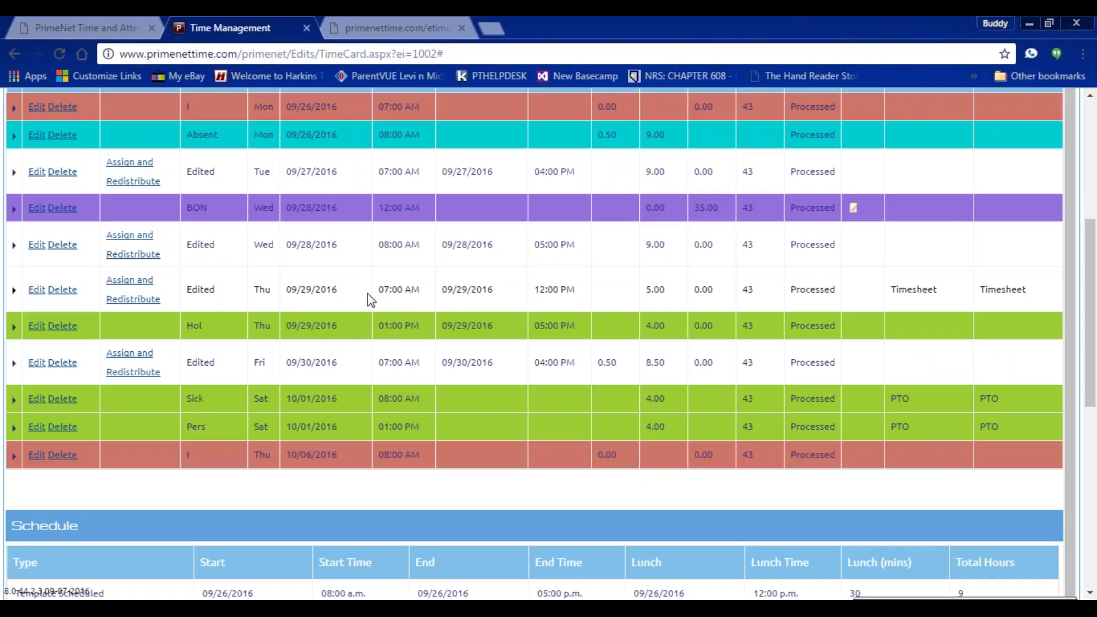
scroll(370, 297, down, 2)
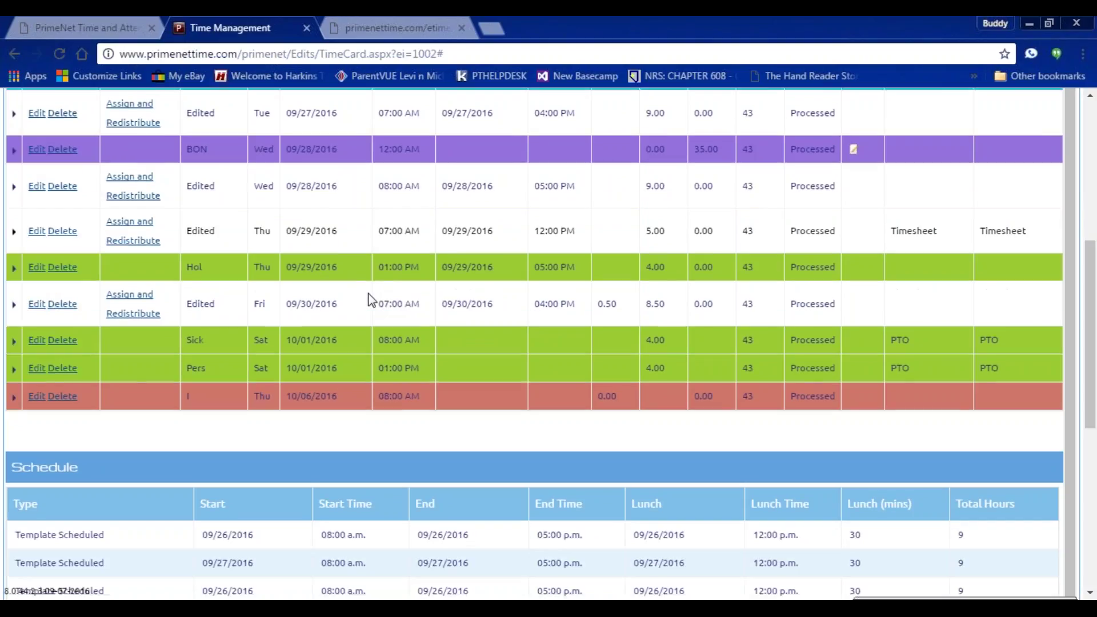
scroll(368, 292, down, 5)
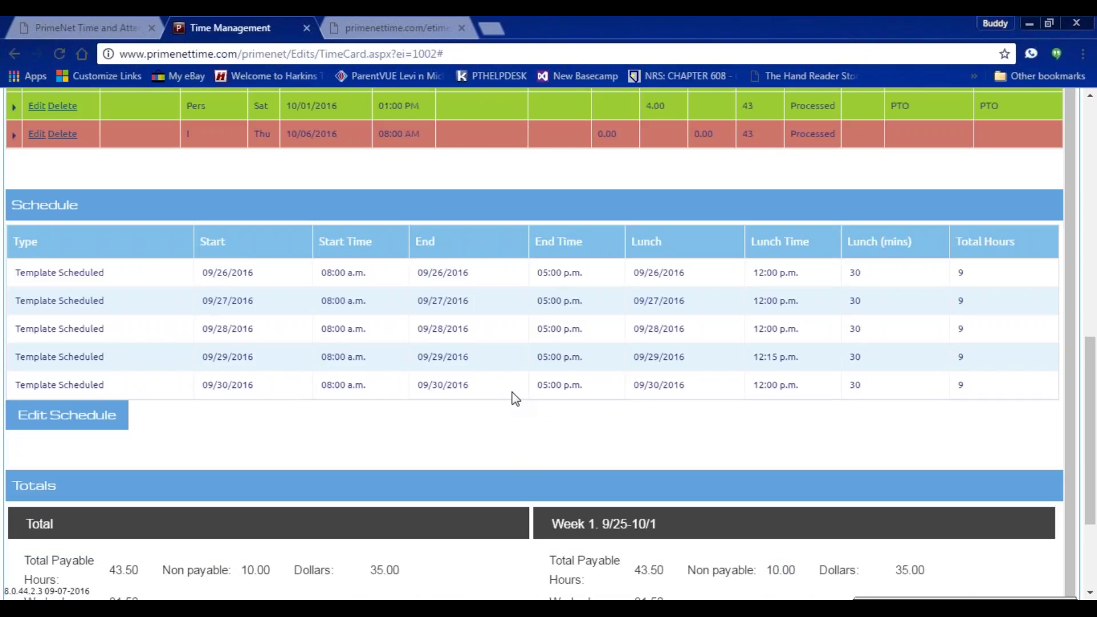
scroll(512, 392, down, 3)
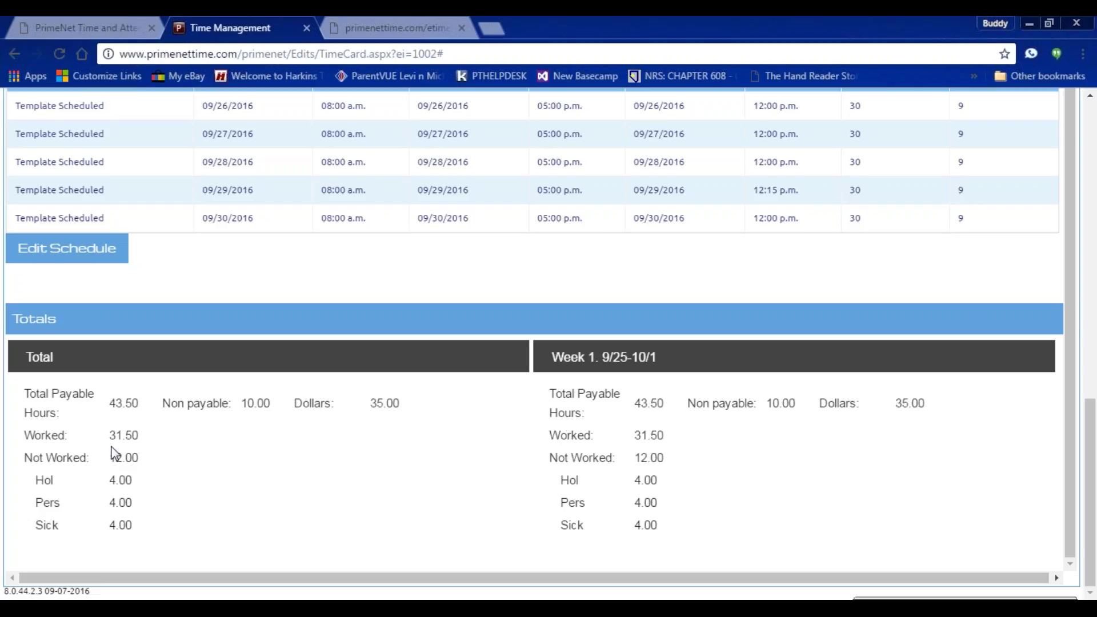
scroll(181, 469, up, 15)
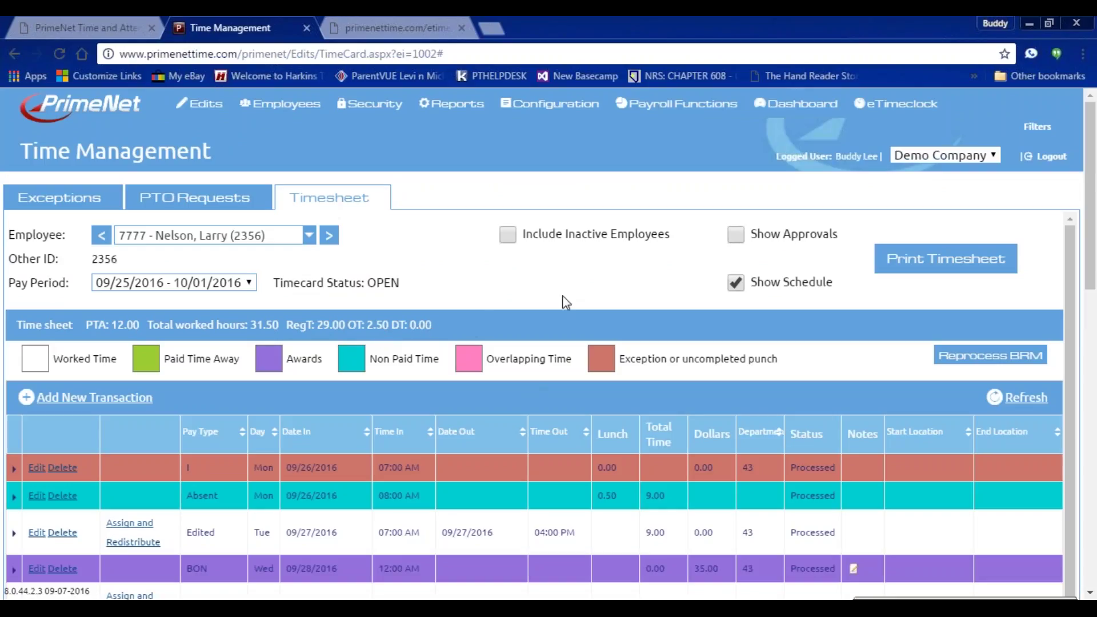
Show the timesheet's approvals, review the employee and supervisor approval status, and hide the approvals again.
click(735, 234)
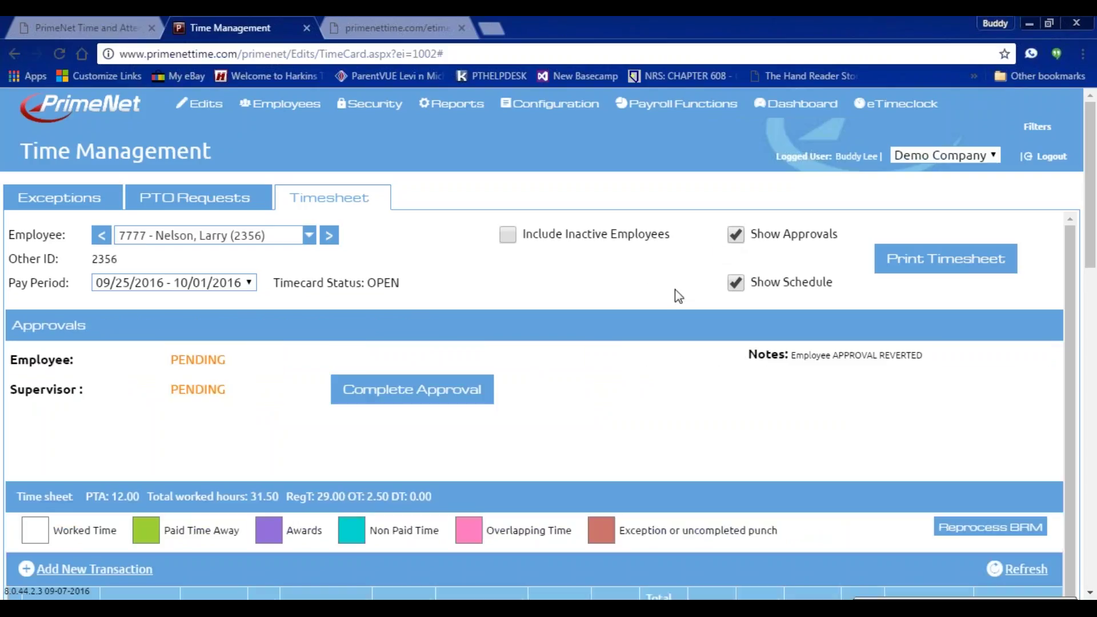
scroll(677, 294, down, 2)
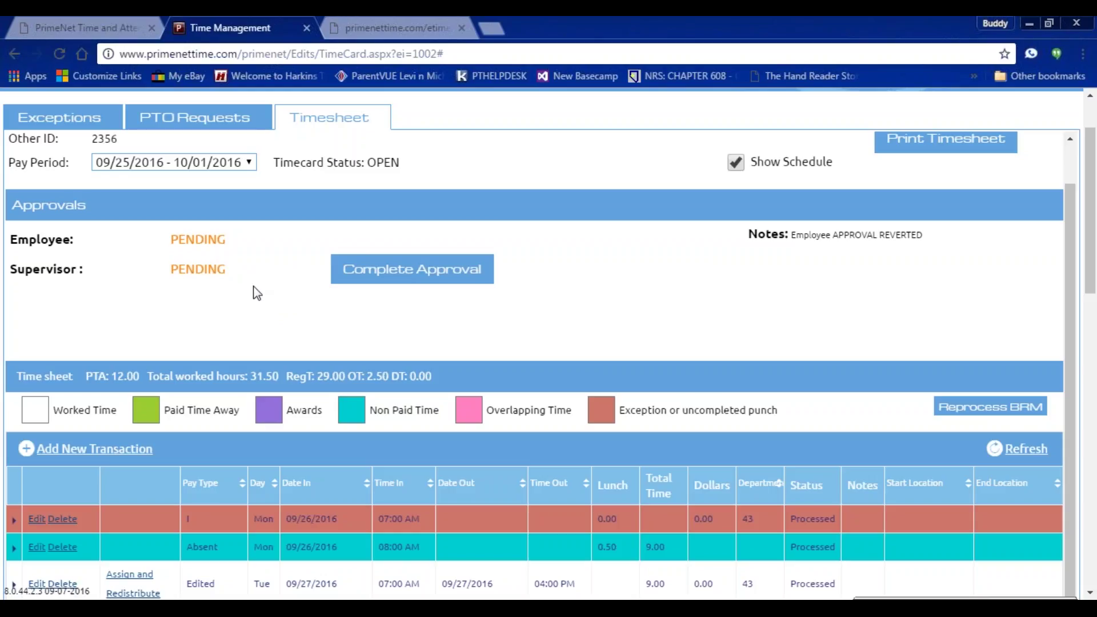
scroll(257, 293, up, 3)
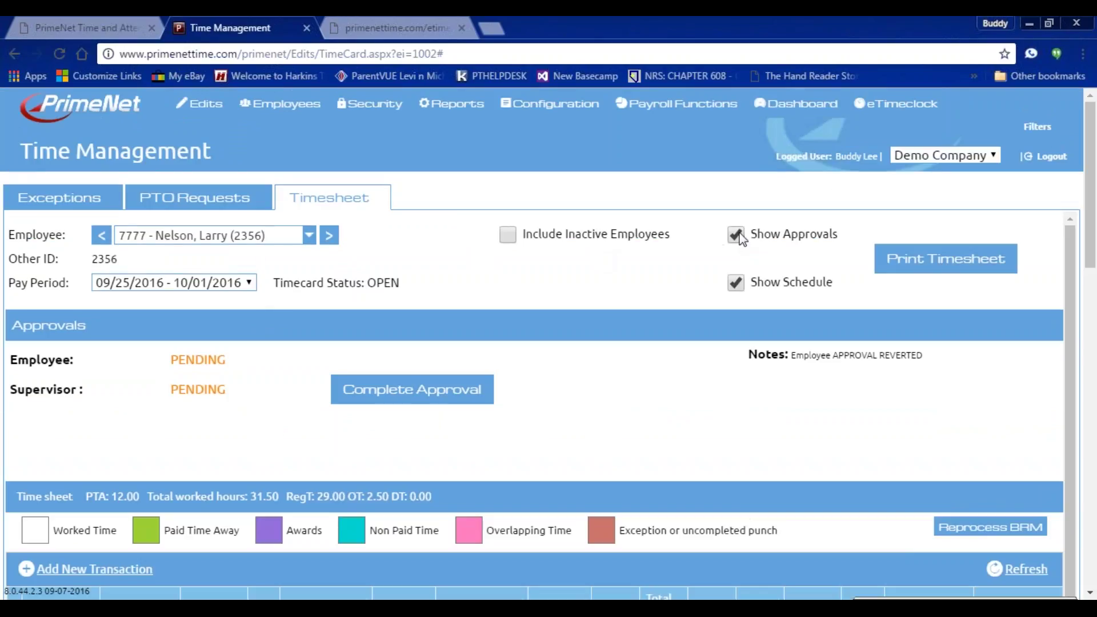
click(736, 235)
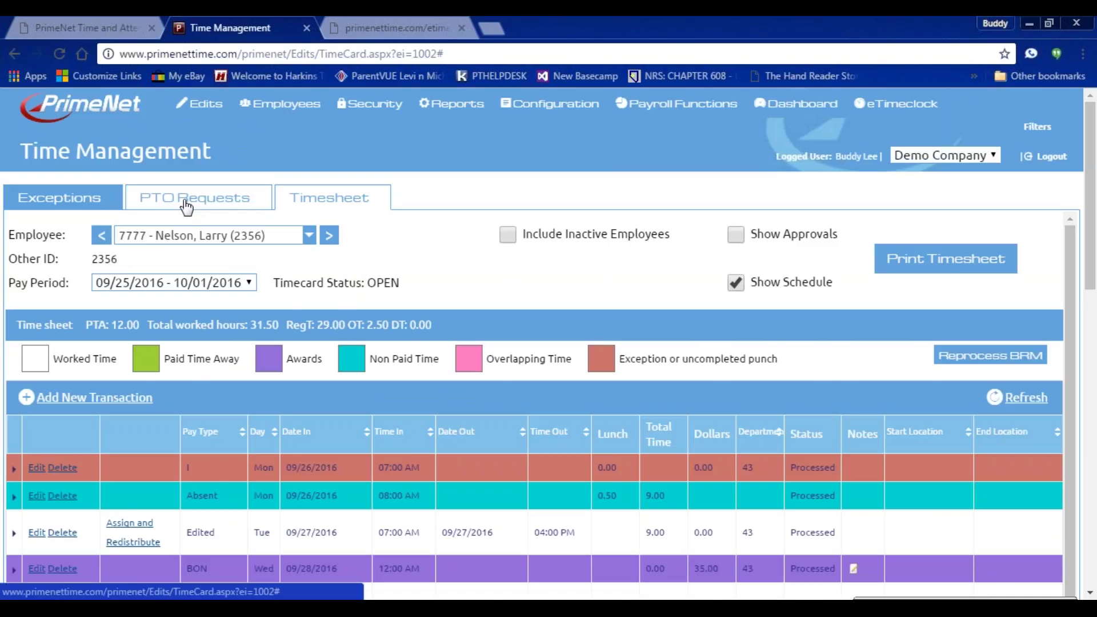
Open the pending PTO requests and check the hours bank choices for the first request, keeping Comp Time.
click(187, 206)
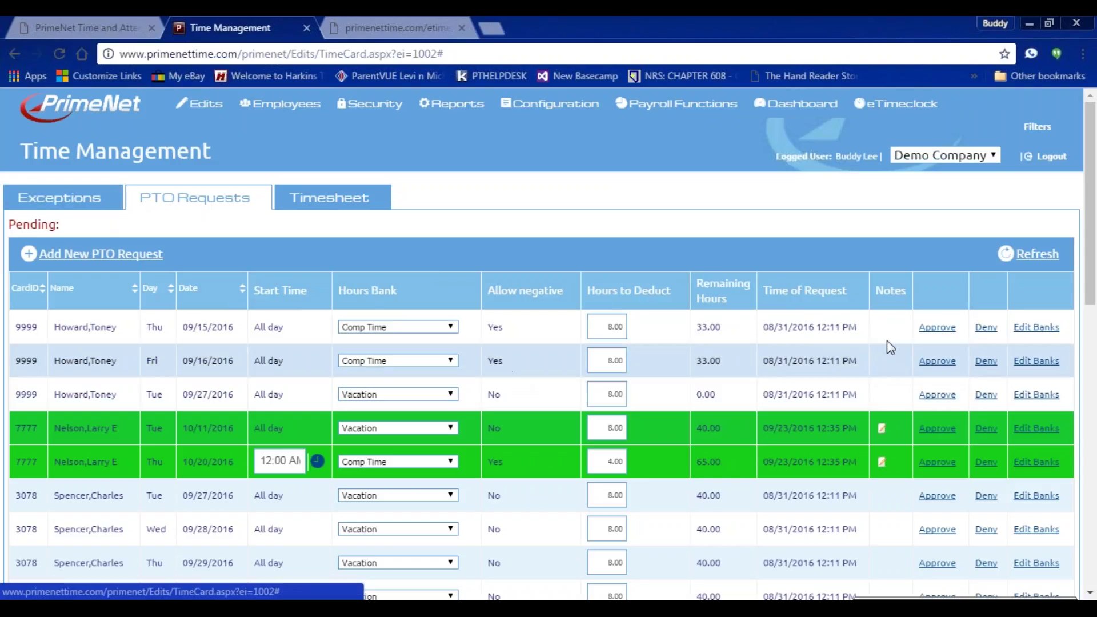
click(445, 331)
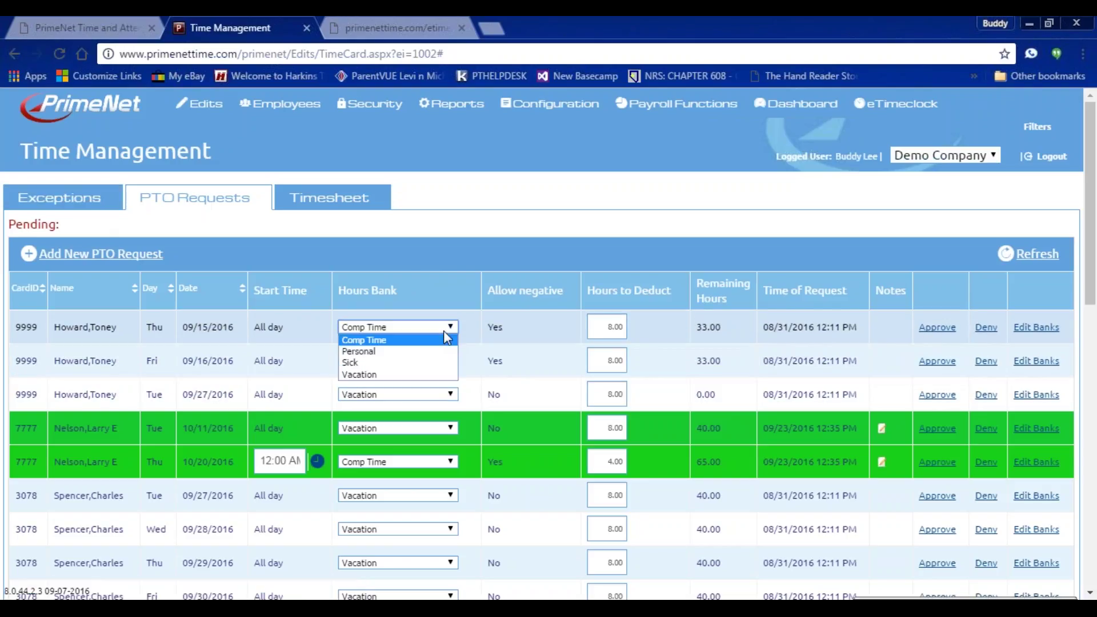
click(447, 340)
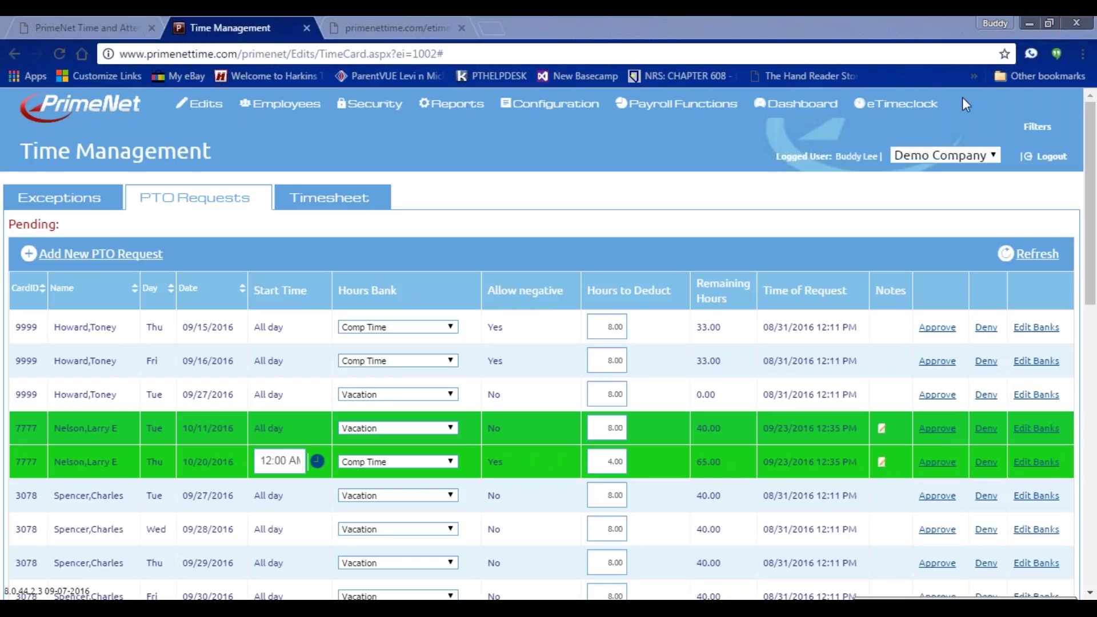
Open the Default Time Sheet report from the time reports.
mouse_move(469, 211)
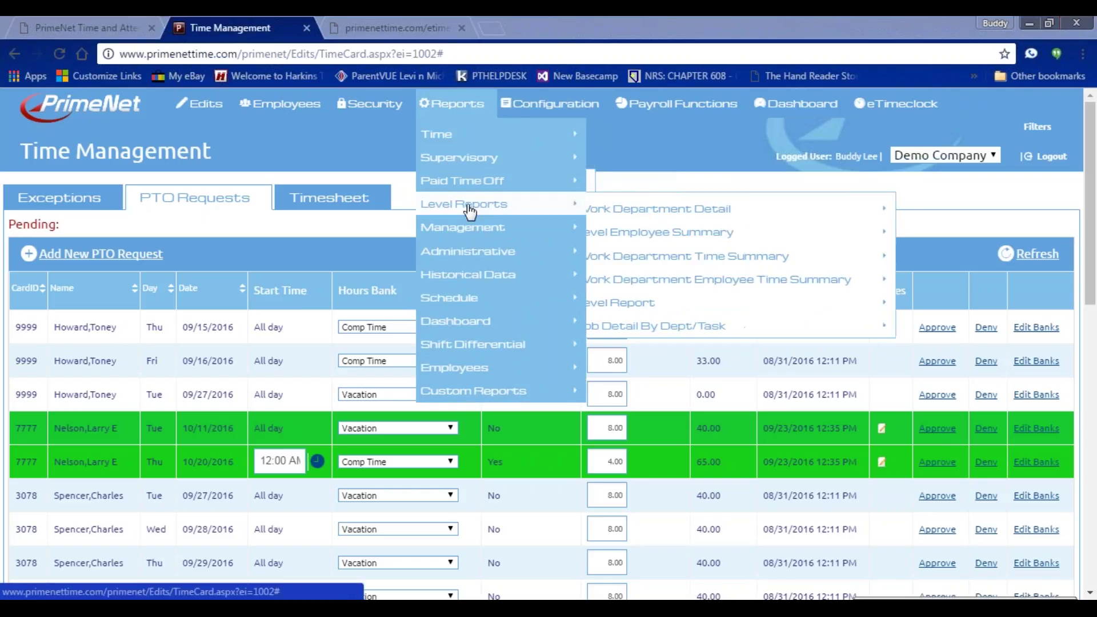
mouse_move(463, 187)
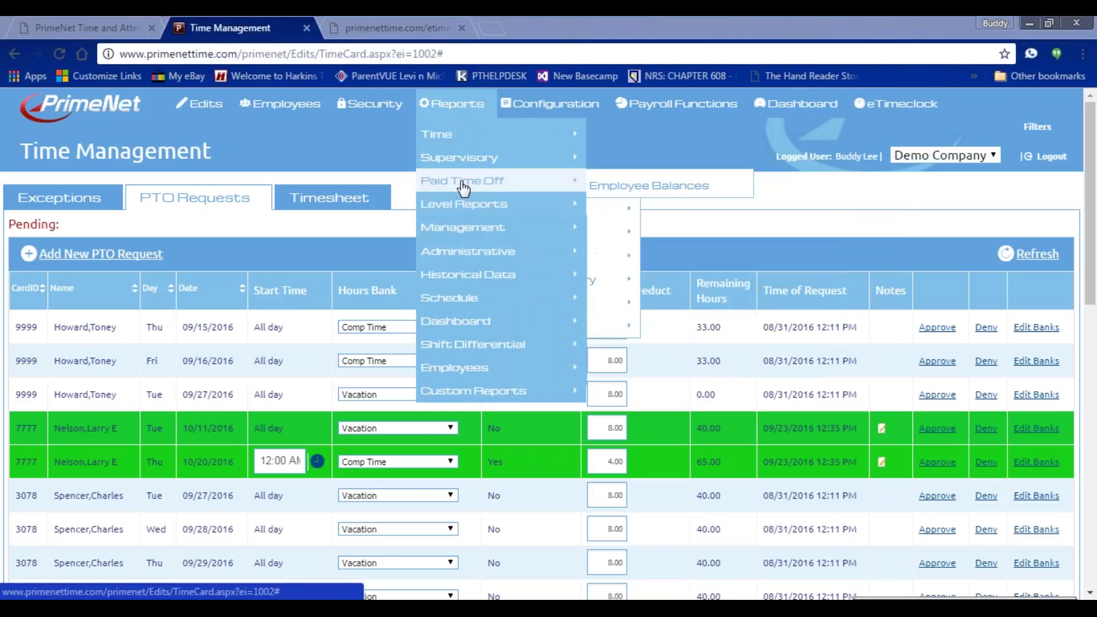
mouse_move(508, 140)
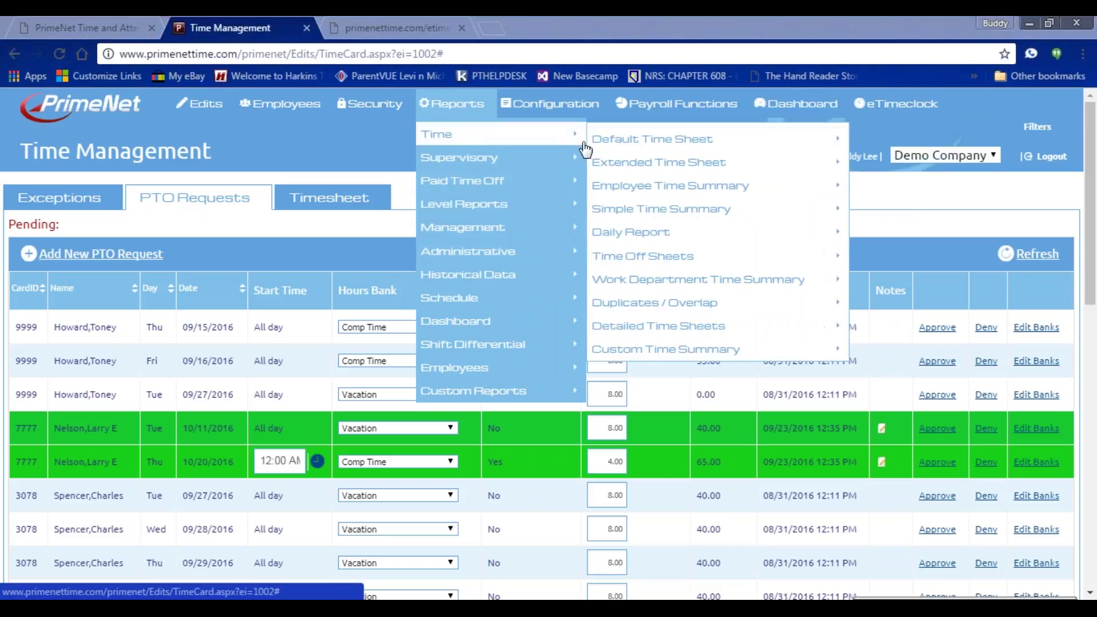
click(621, 142)
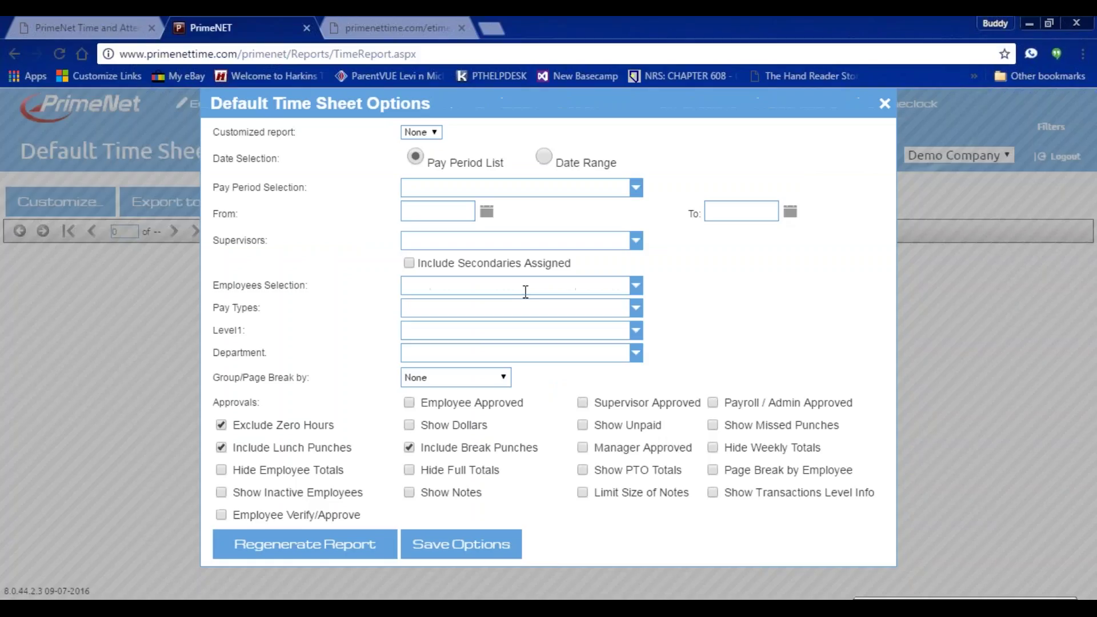
Generate the report for the weekly pay period 09/25/2016 - 10/01/2016 with Page Break by Employee enabled.
click(533, 183)
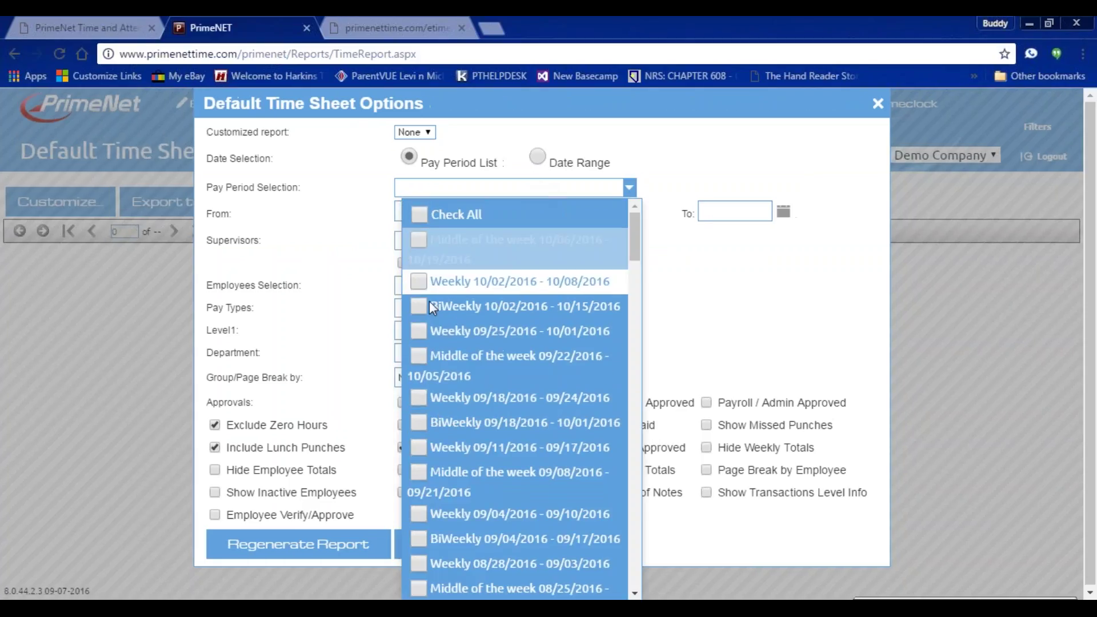
click(417, 333)
click(363, 285)
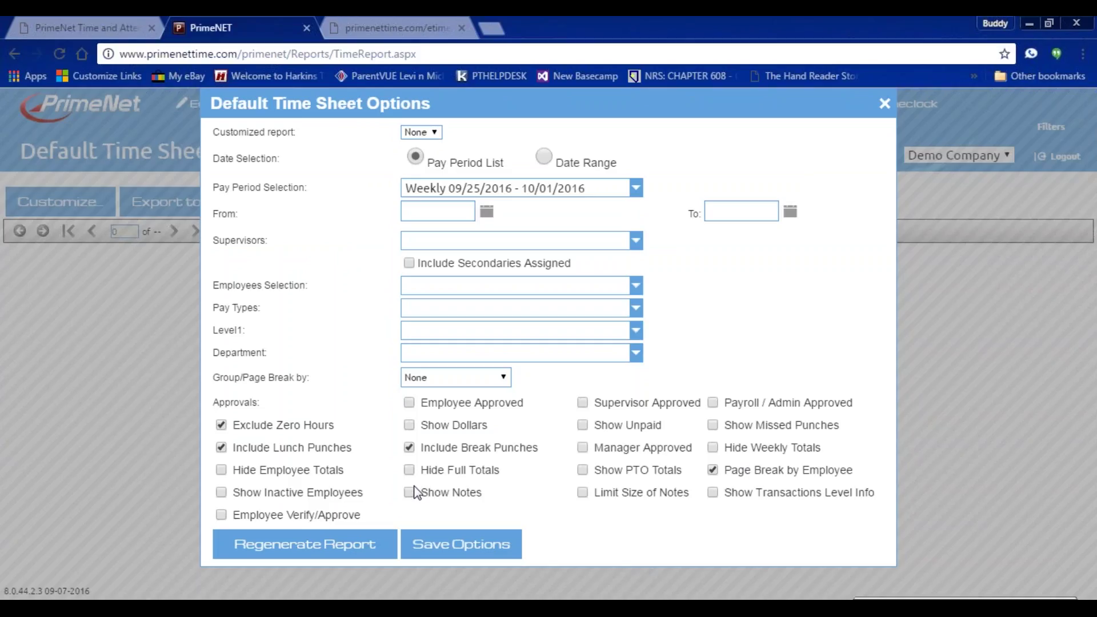
click(326, 546)
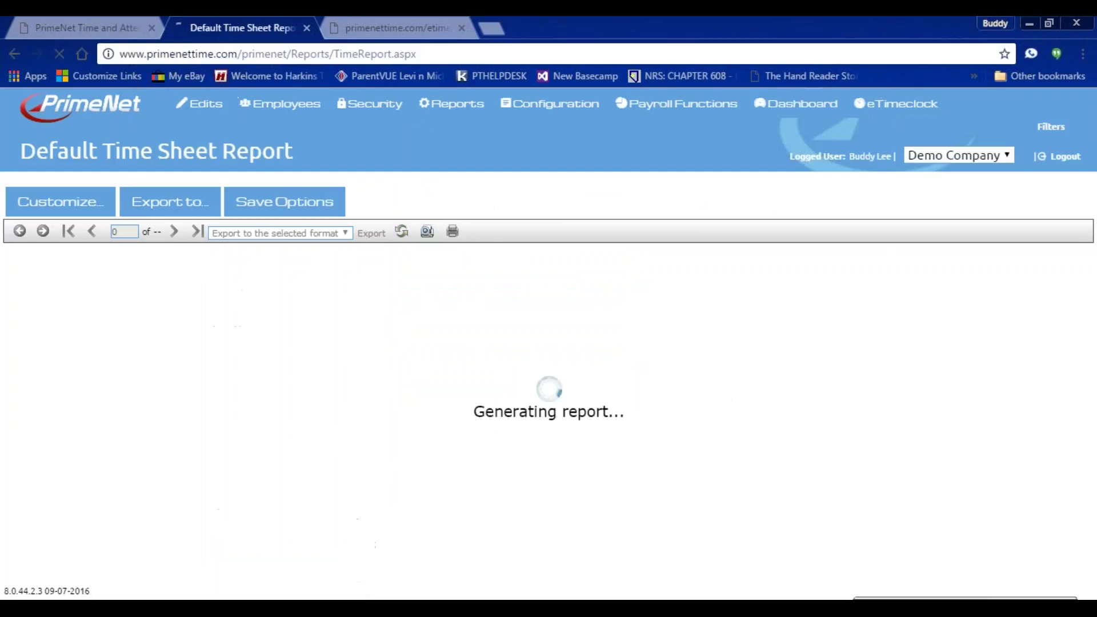
Review the punches and totals in the generated time sheet report and check the report viewer's export formats.
scroll(609, 357, down, 3)
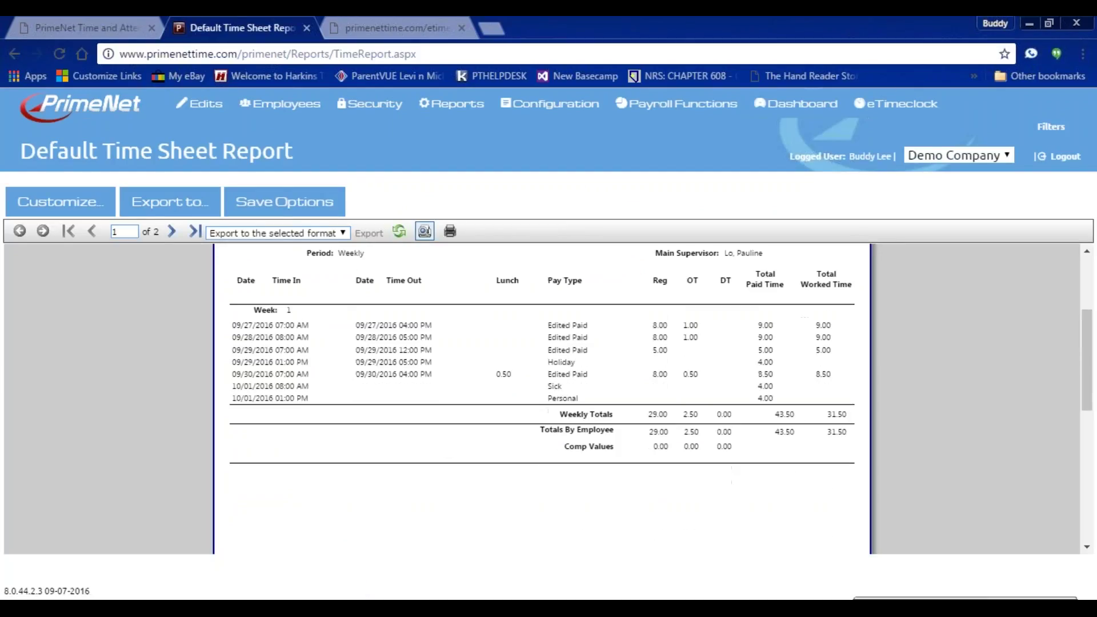
scroll(406, 454, up, 2)
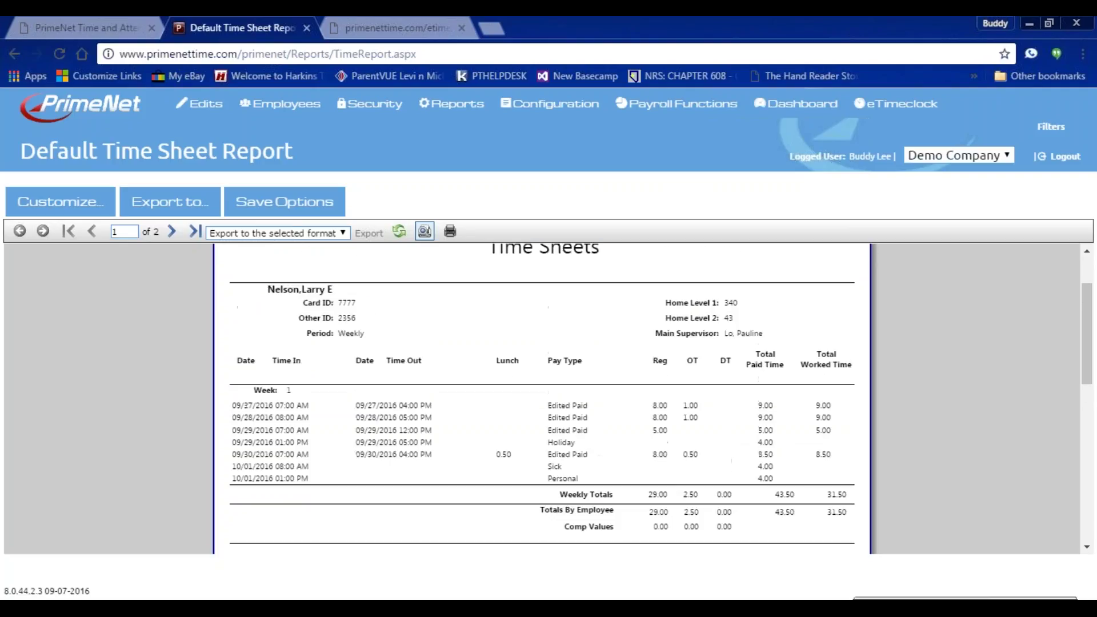
click(338, 237)
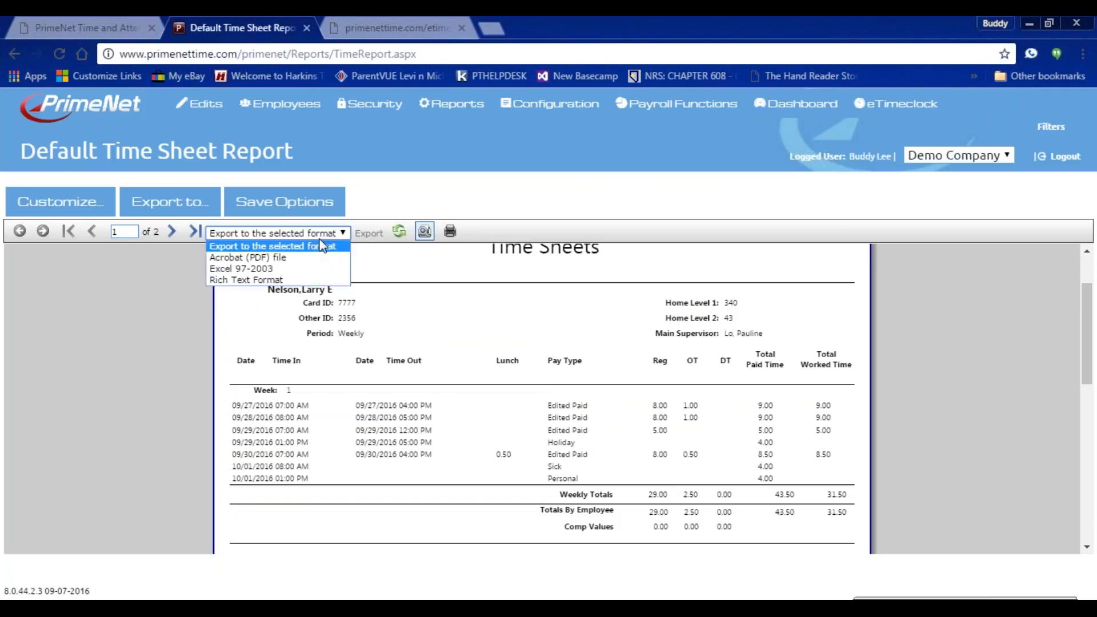
click(322, 249)
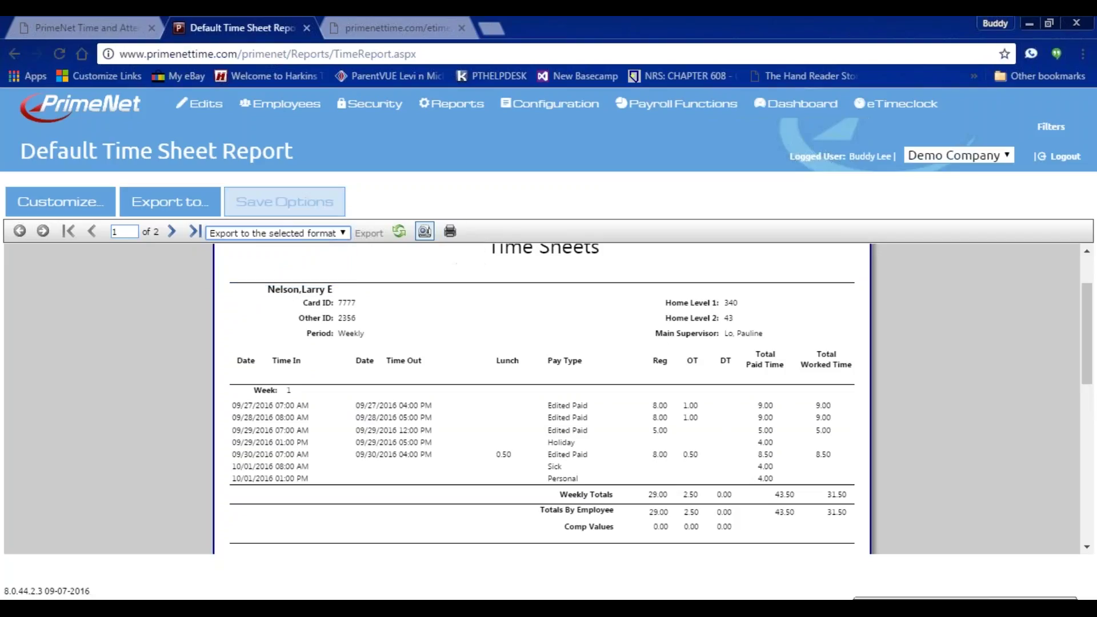
Check the Export Report options and available formats, closing the dialog without exporting.
click(170, 202)
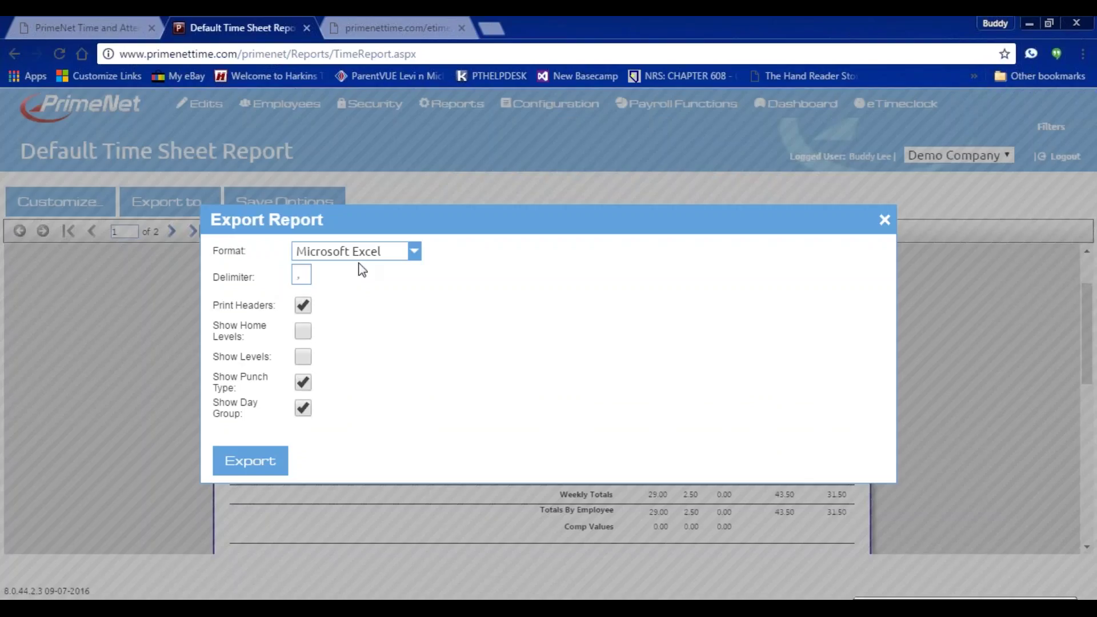
click(413, 252)
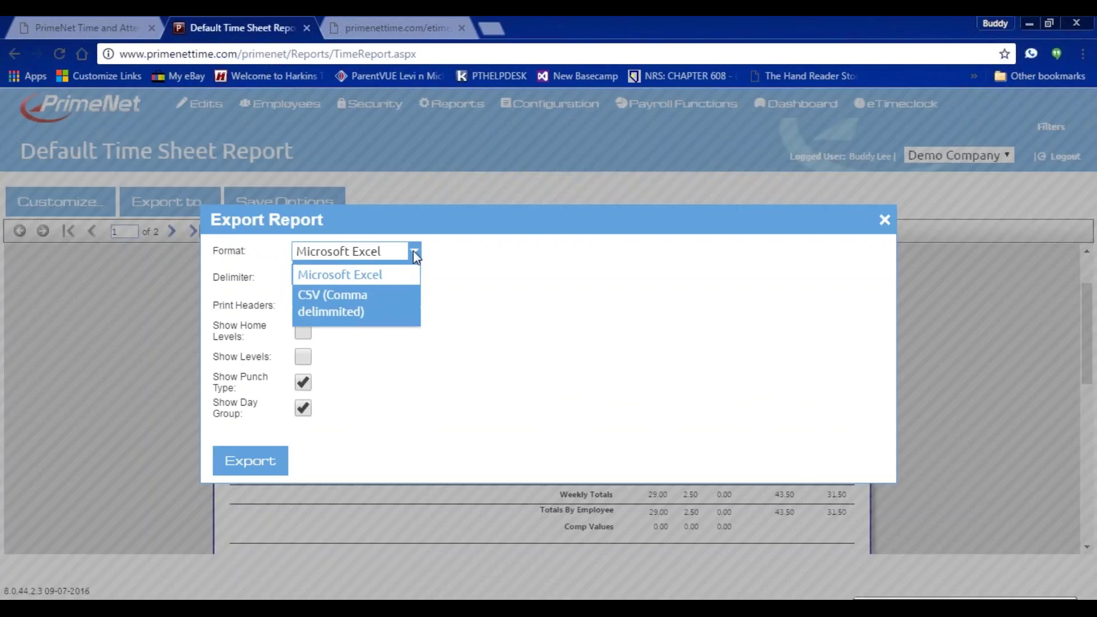
click(488, 274)
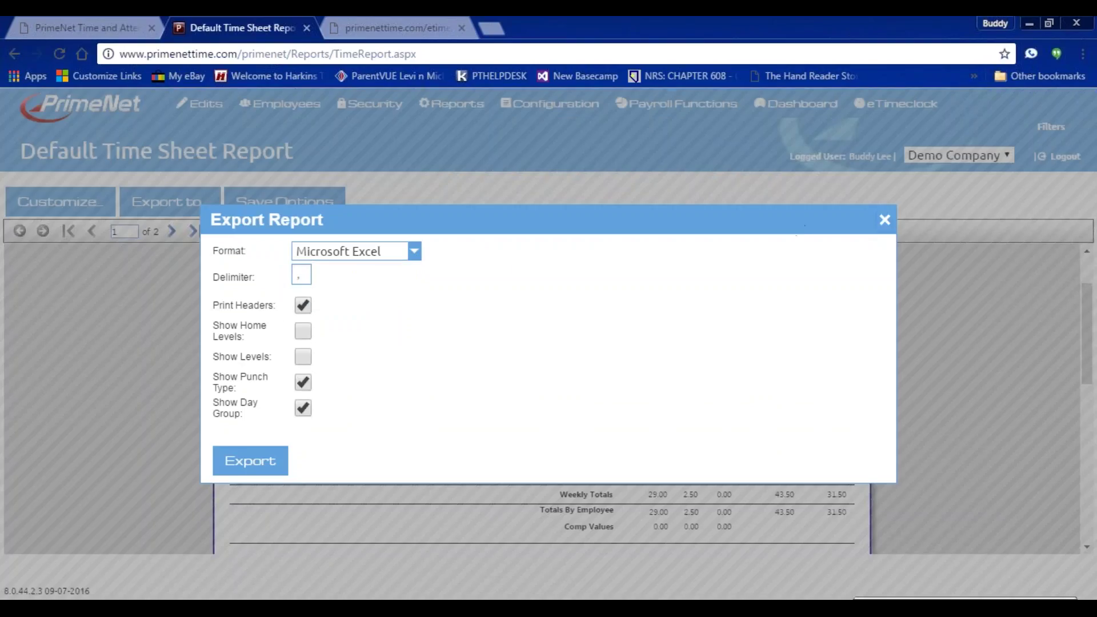
click(883, 220)
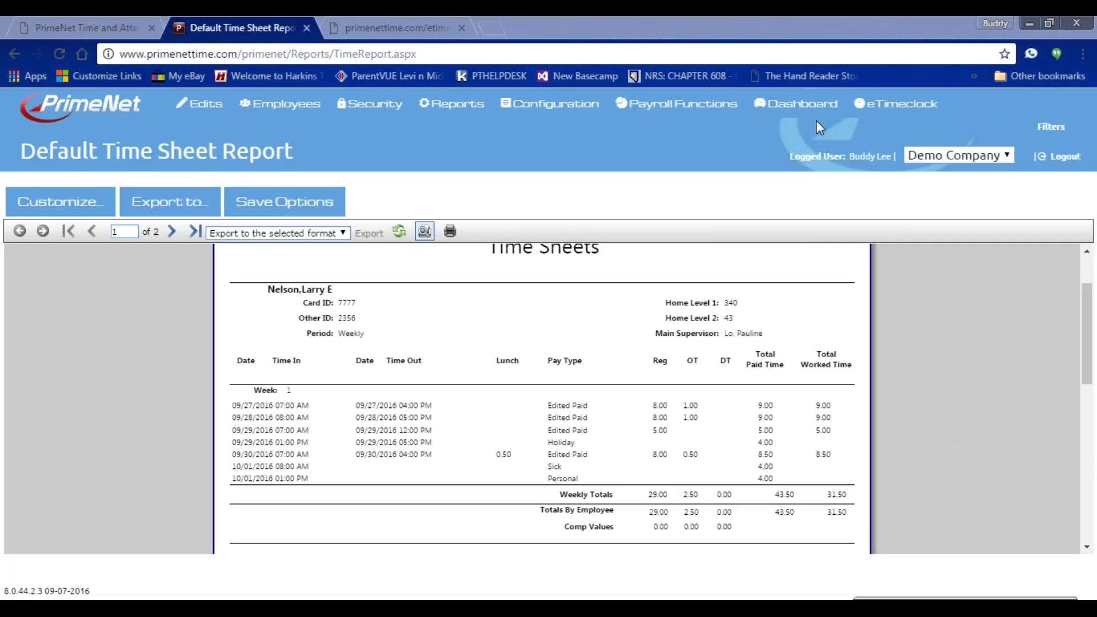
Switch to the open eTimeclock page and start the employee login.
mouse_move(805, 109)
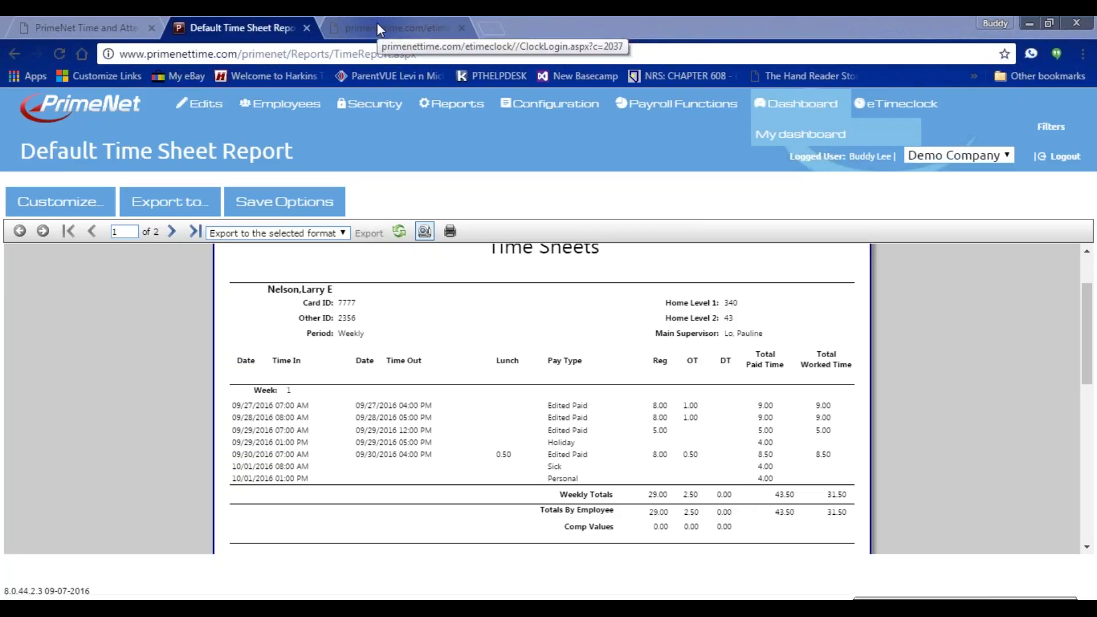
click(377, 26)
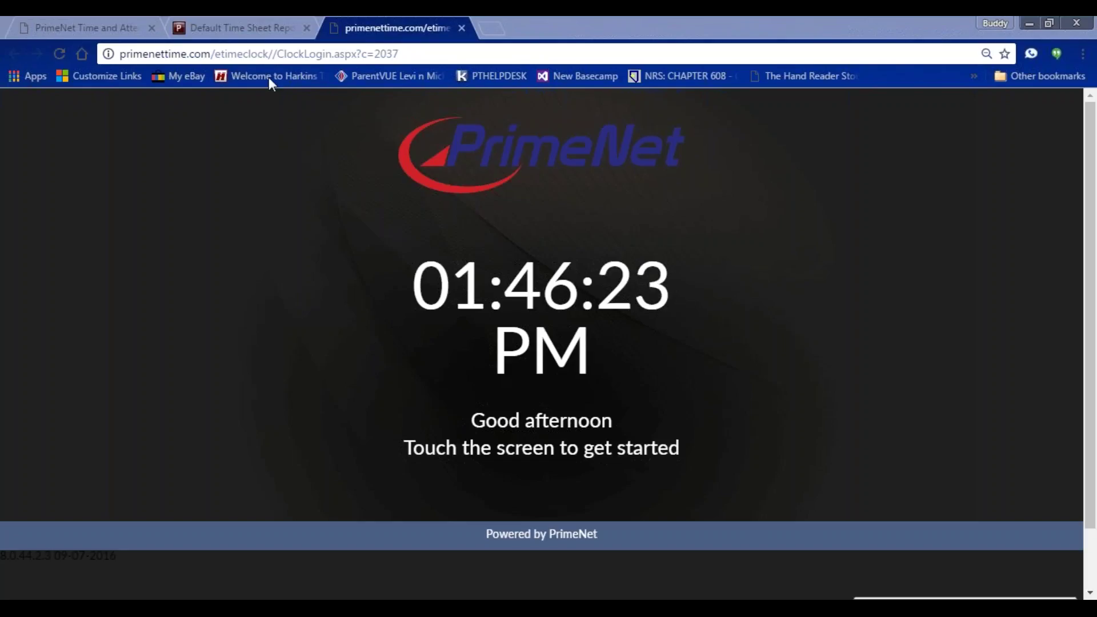
click(274, 52)
click(412, 358)
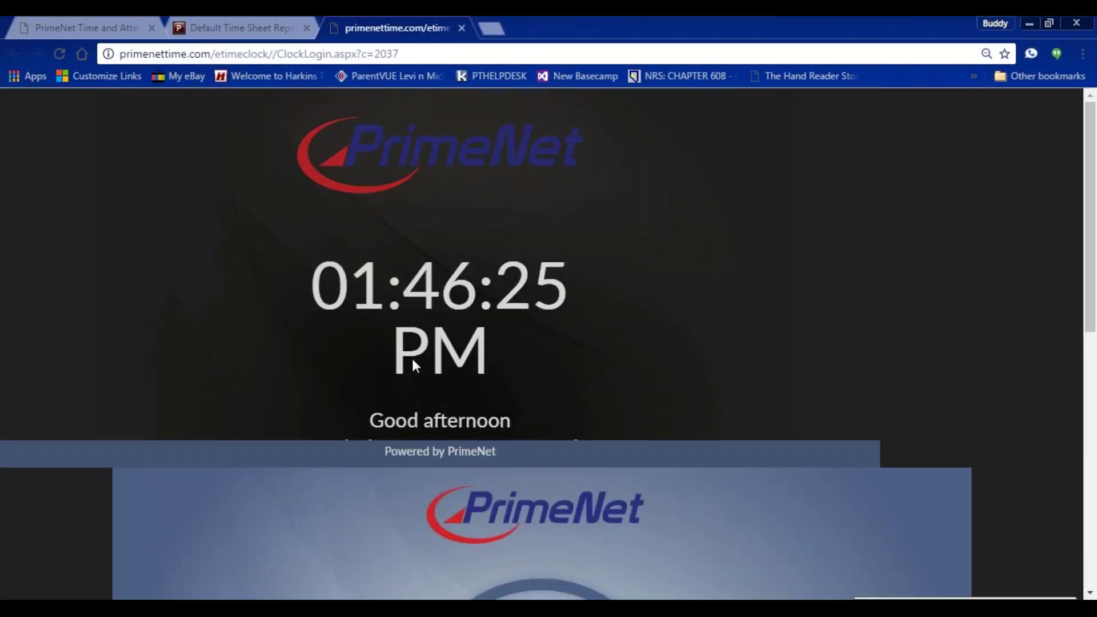
Try to log in to the time clock with the employee's badge ID.
click(509, 394)
click(509, 395)
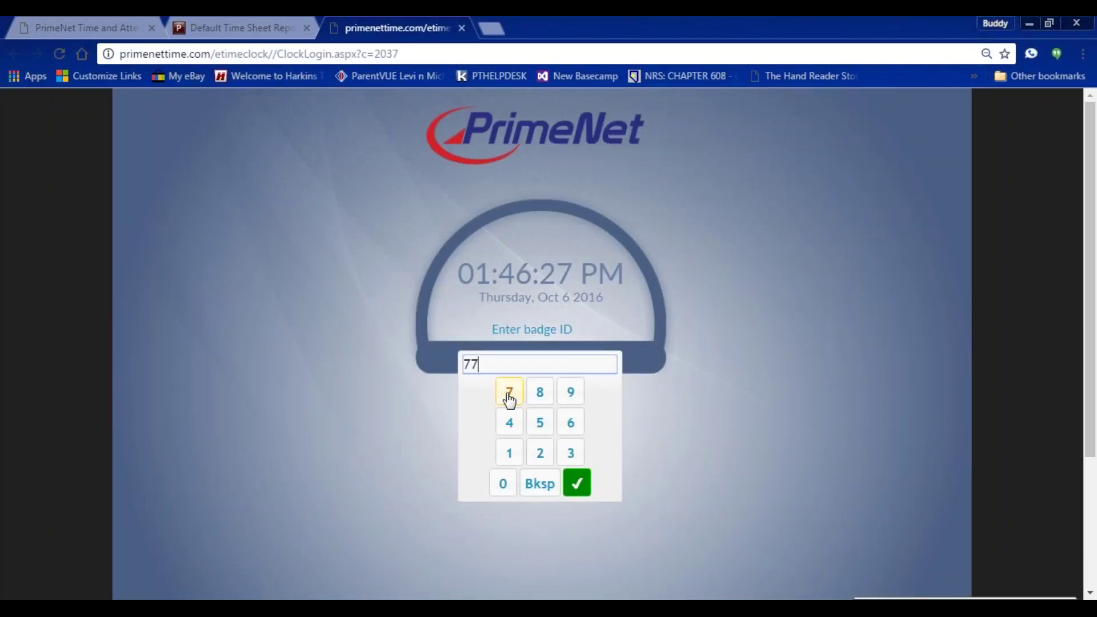
click(510, 394)
click(509, 394)
click(579, 484)
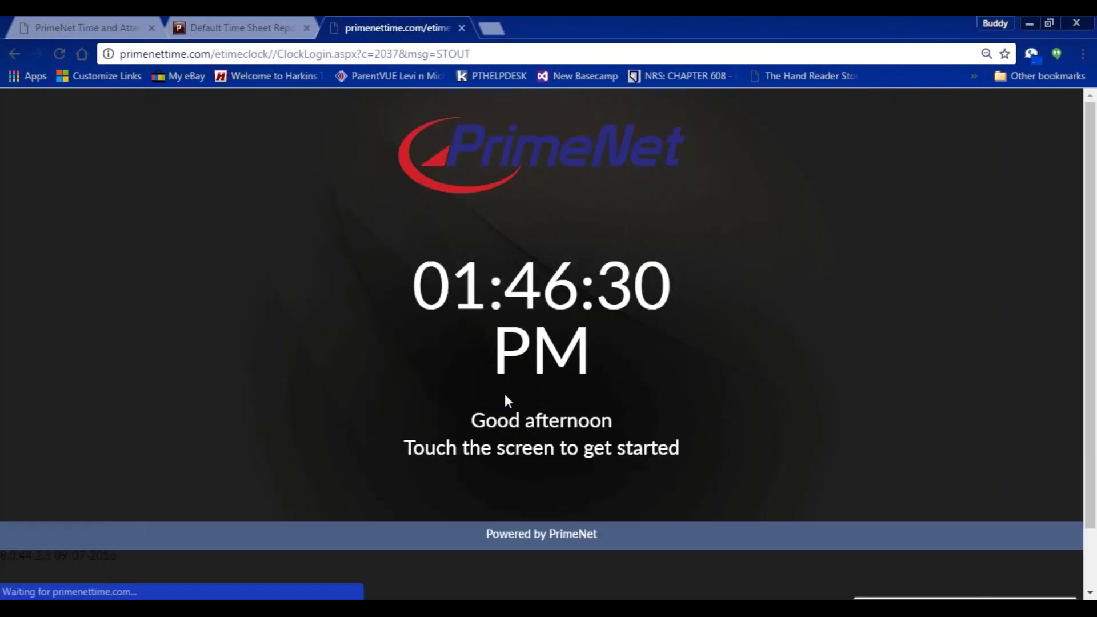
Restart the time clock login and submit the employee's badge ID.
click(461, 340)
click(468, 389)
click(469, 388)
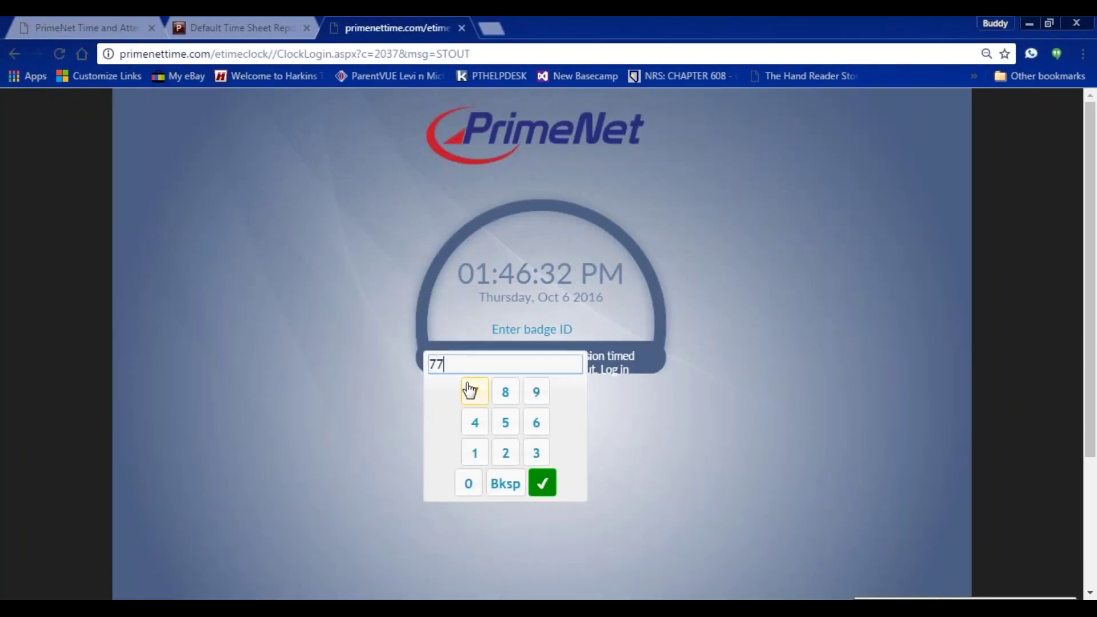
click(468, 388)
click(469, 389)
click(549, 487)
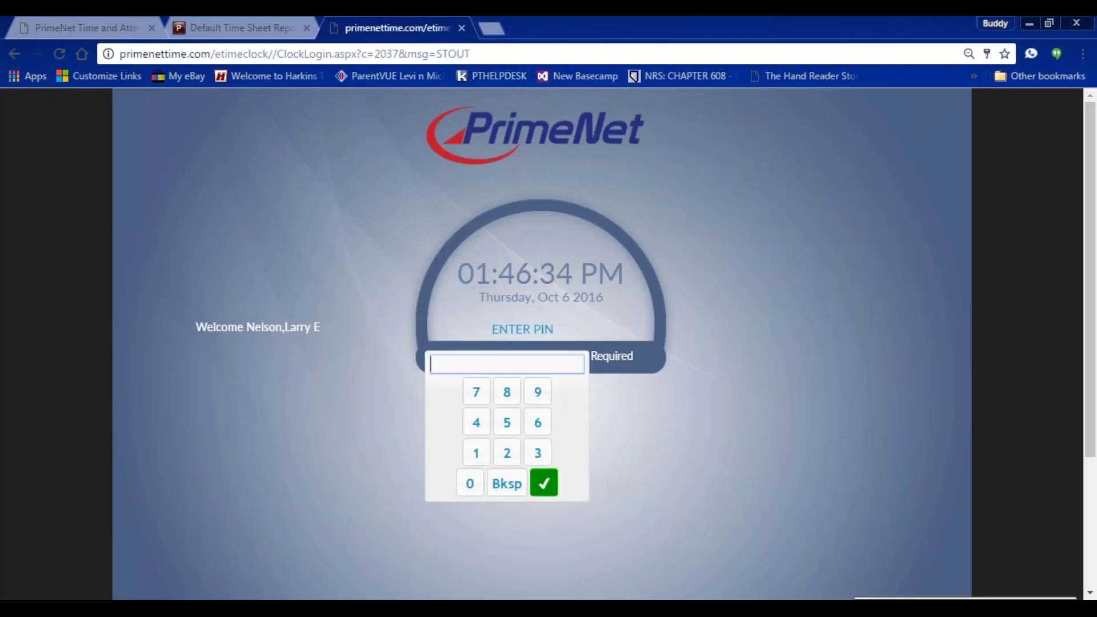
Enter the employee's PIN and submit it to complete the time clock login.
click(537, 392)
click(537, 392)
click(537, 392)
click(537, 392)
click(544, 483)
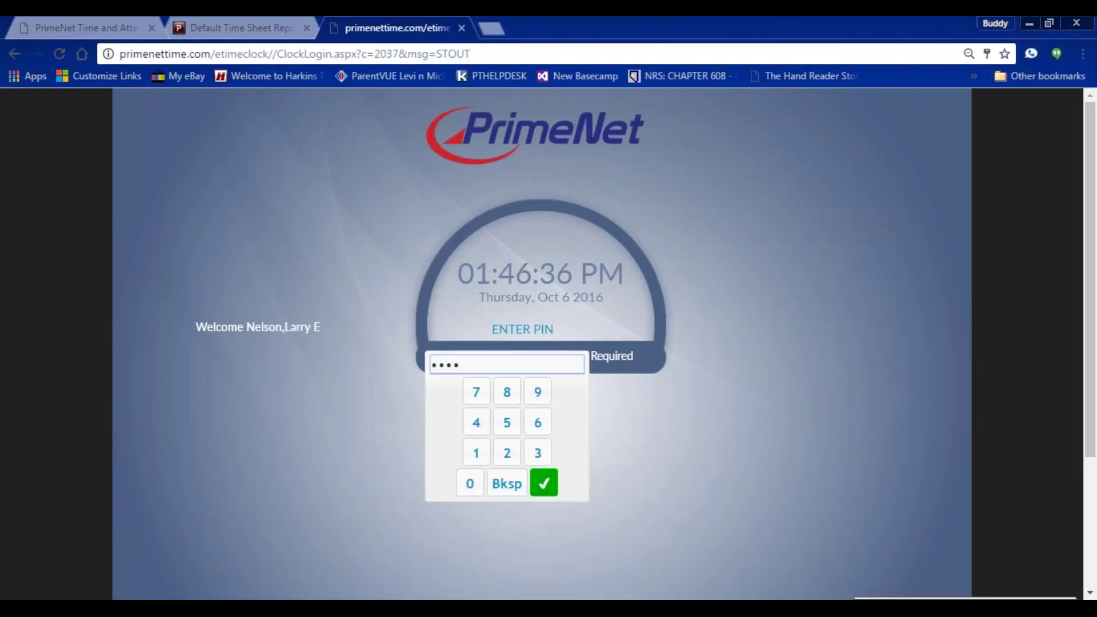